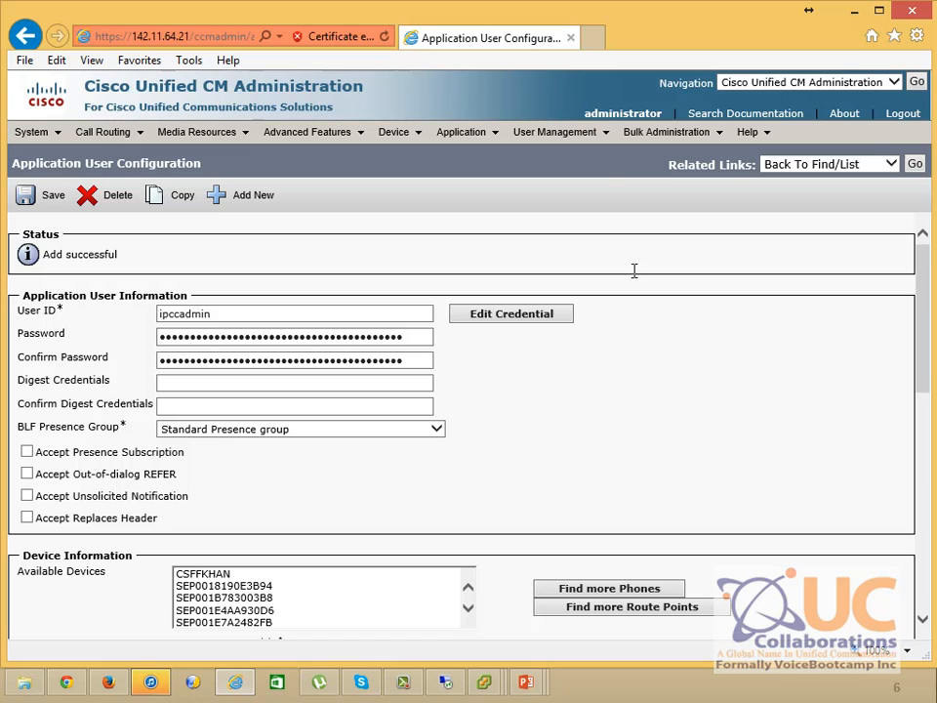
Open a new blank browser tab beside the Unified CM Application User Configuration tab
click(591, 39)
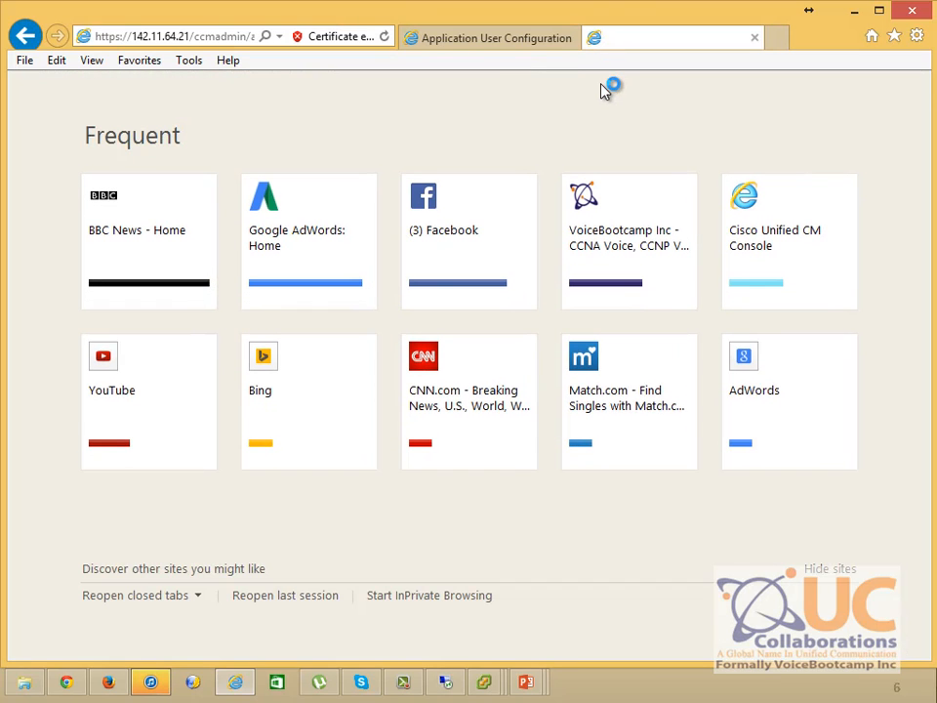
click(222, 36)
text(https)
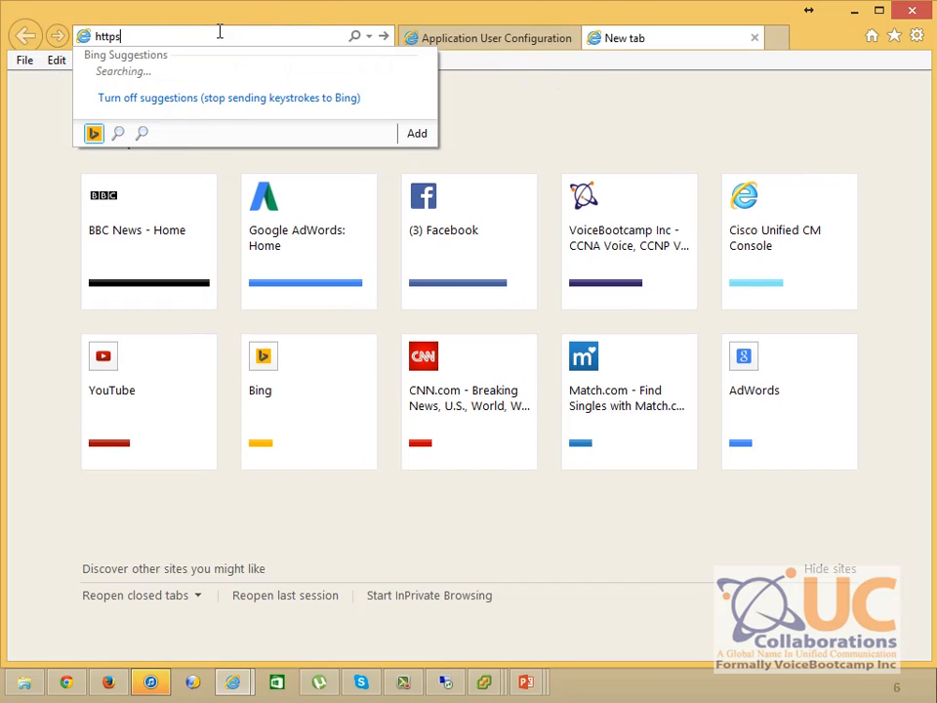
text(://142.11.64.24/)
key(Return)
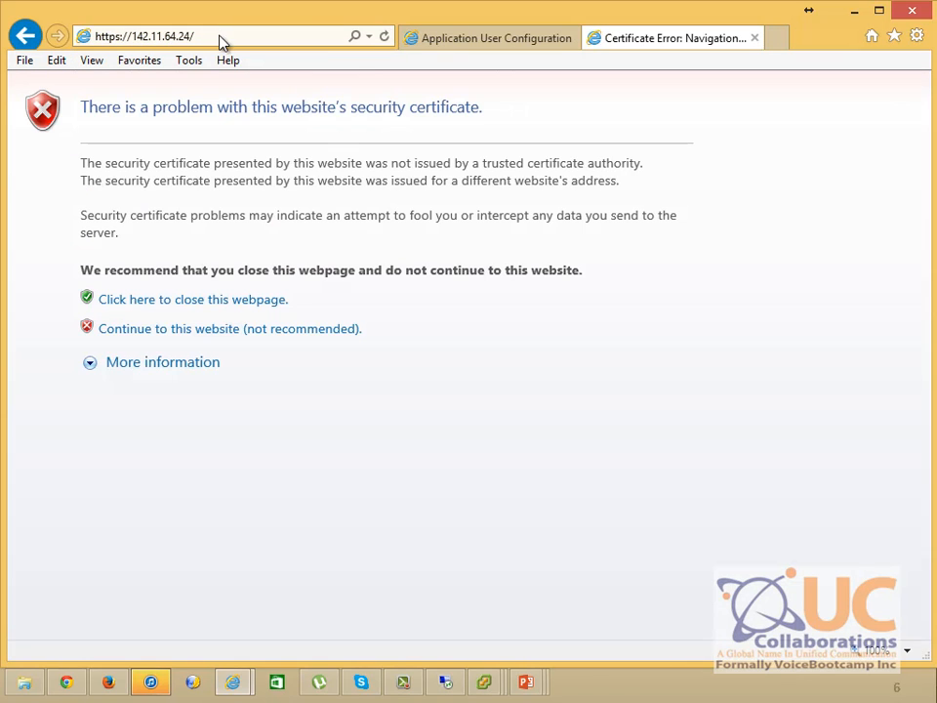
click(177, 332)
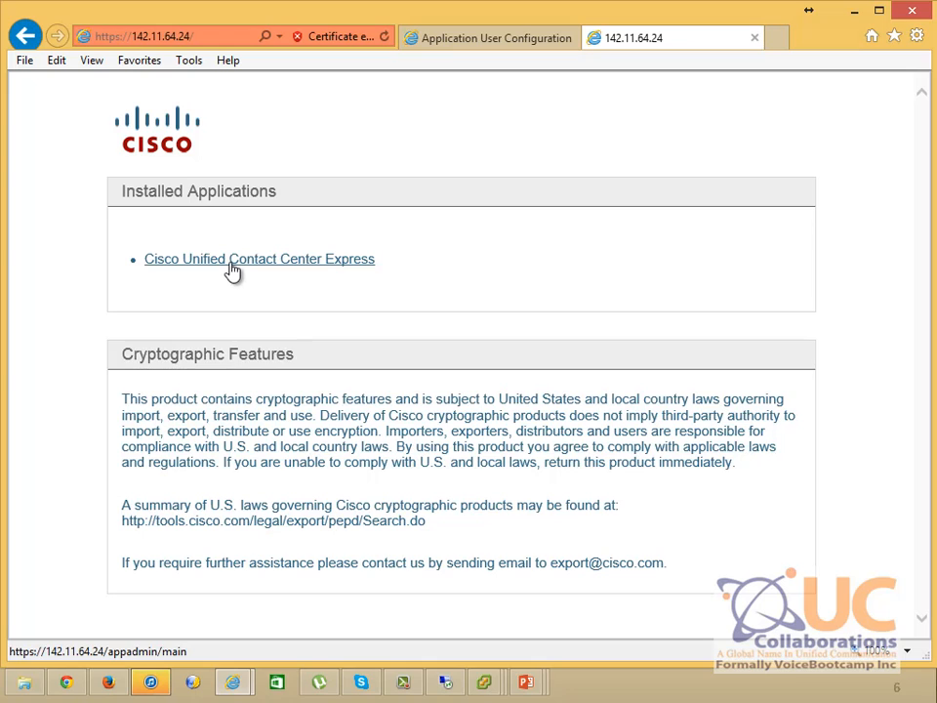
click(232, 261)
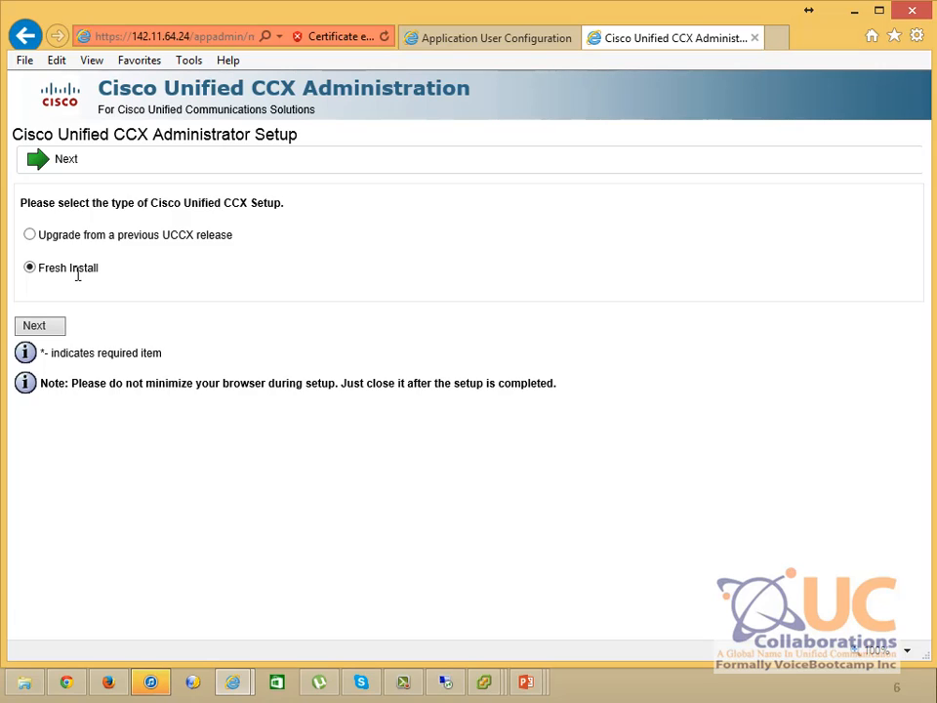
Choose Fresh Install, then submit Unified CM hosts 142.11.64.21 and 142.11.64.22 with the AXL admin credentials
click(36, 329)
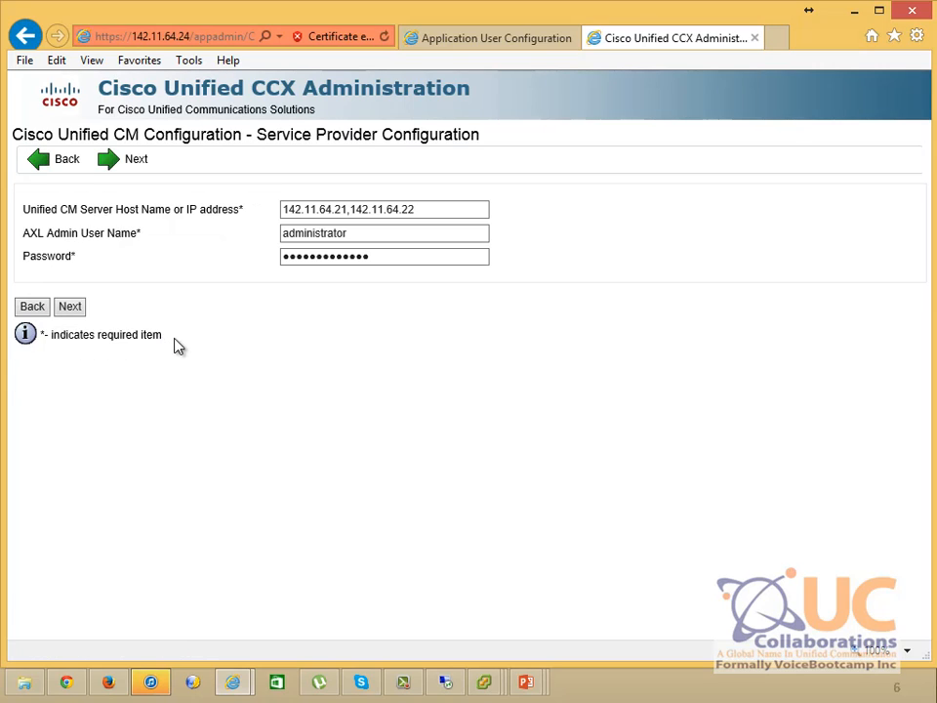
click(283, 208)
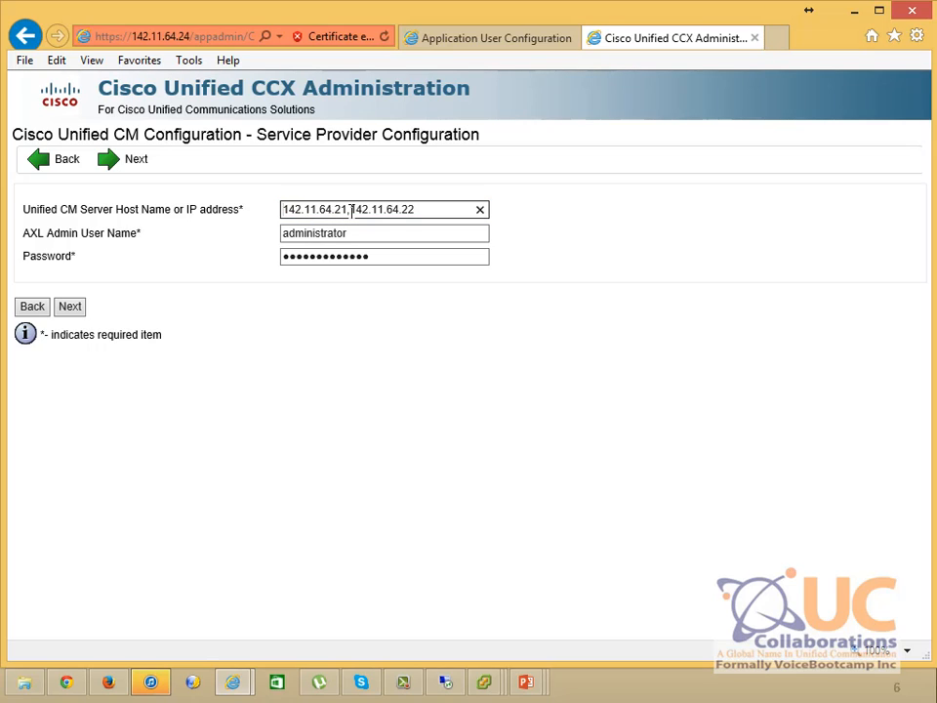
key(Tab)
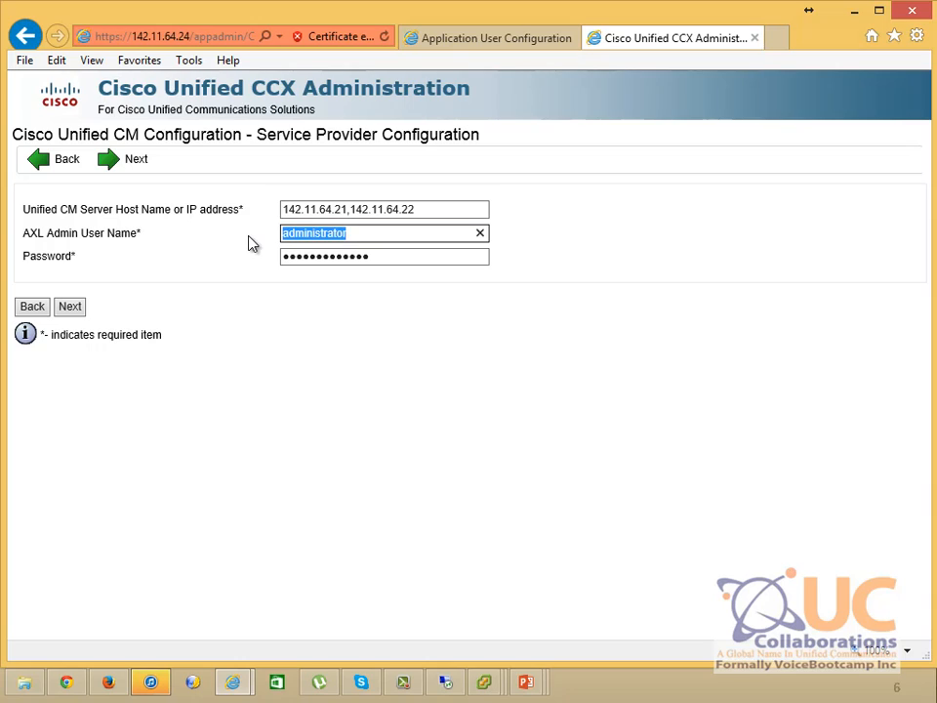
click(73, 308)
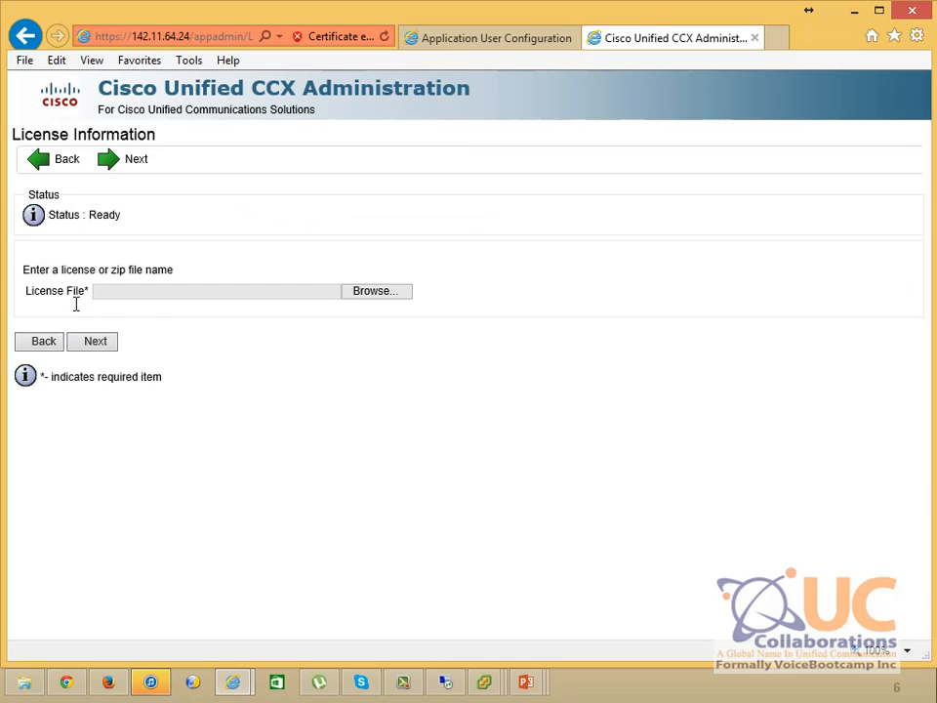
Upload ccx90_pre_demo.lic from the License > DemoLicense v9 folder and continue
click(363, 290)
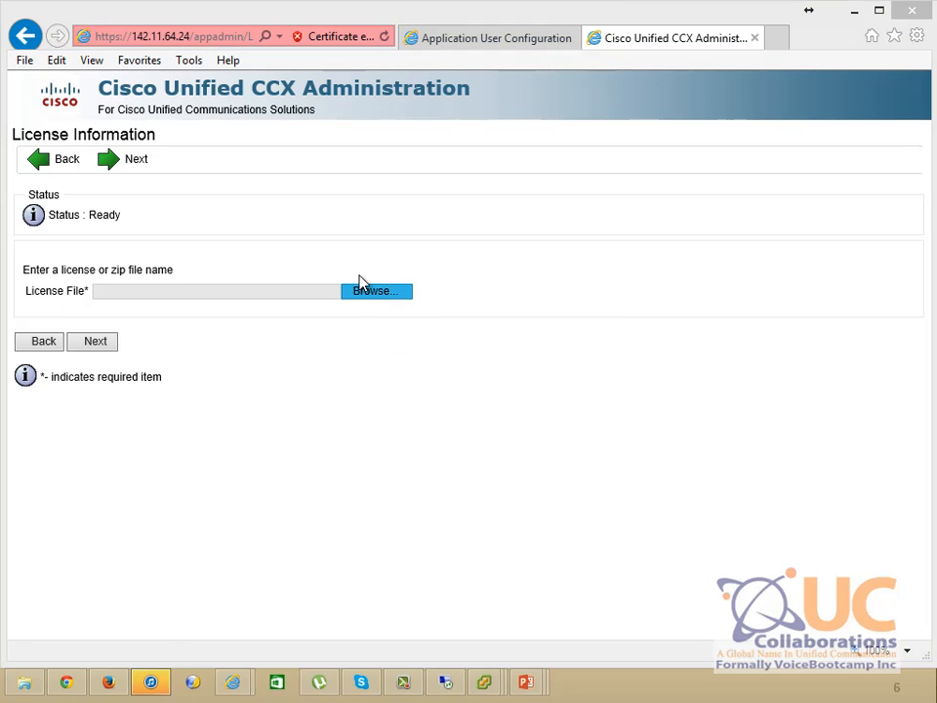
click(73, 324)
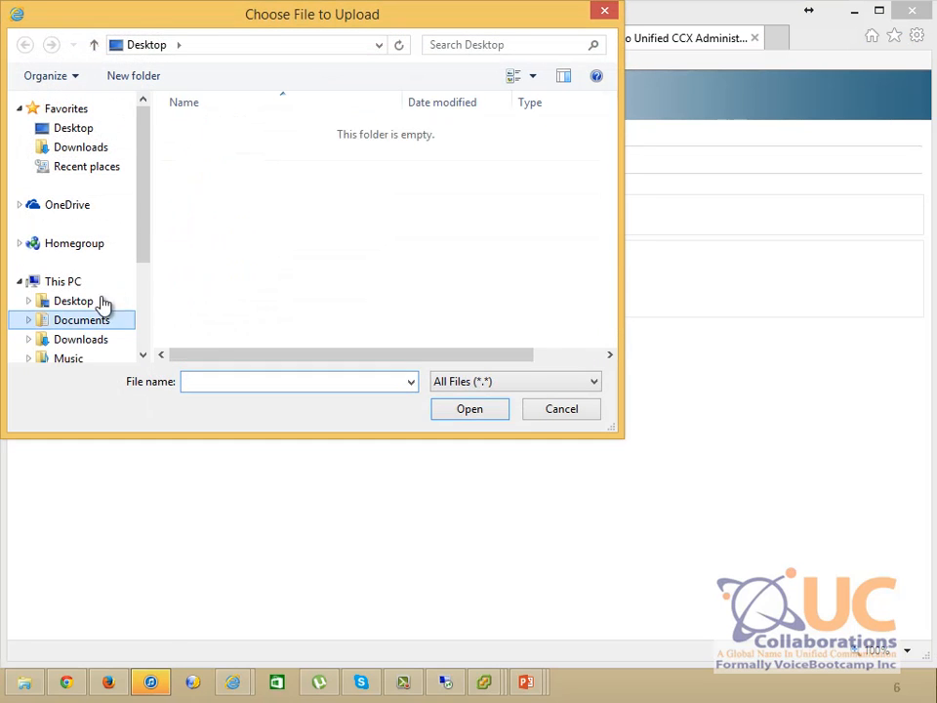
double_click(219, 165)
double_click(261, 135)
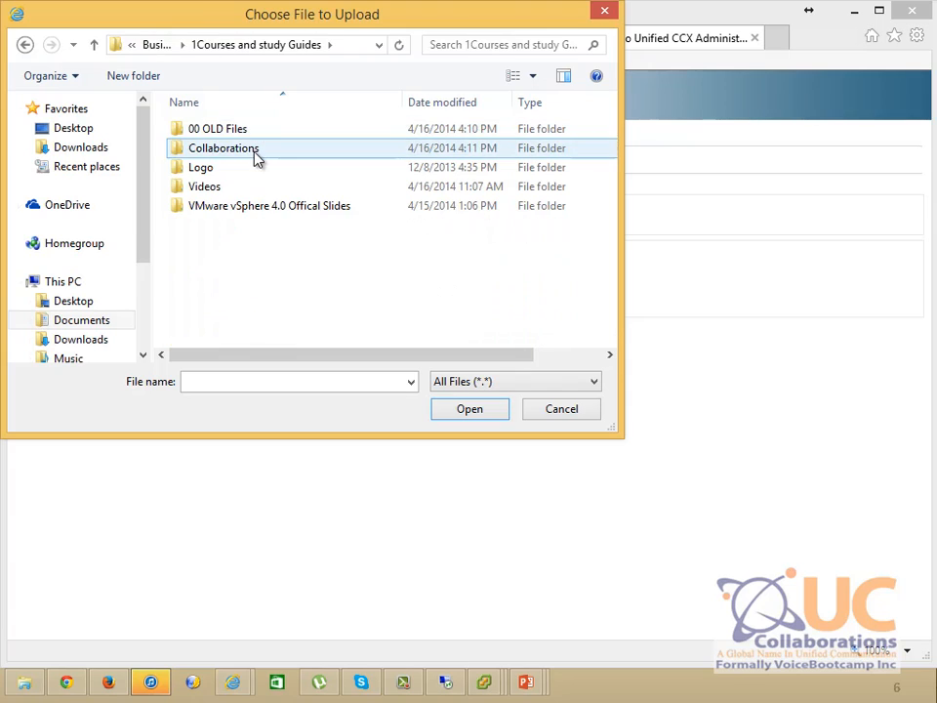
double_click(253, 152)
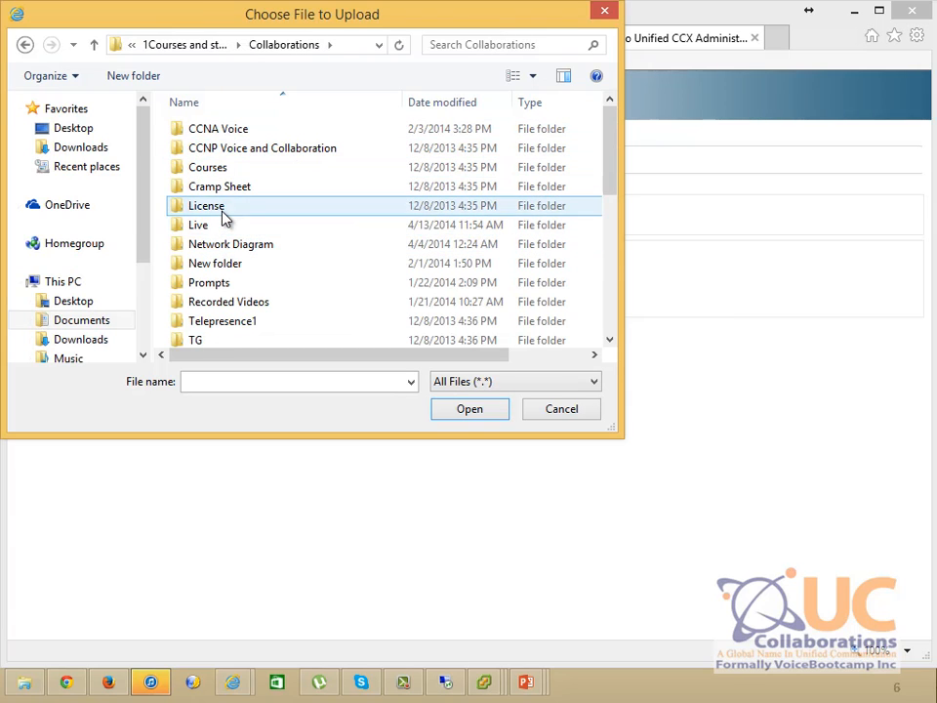
double_click(223, 207)
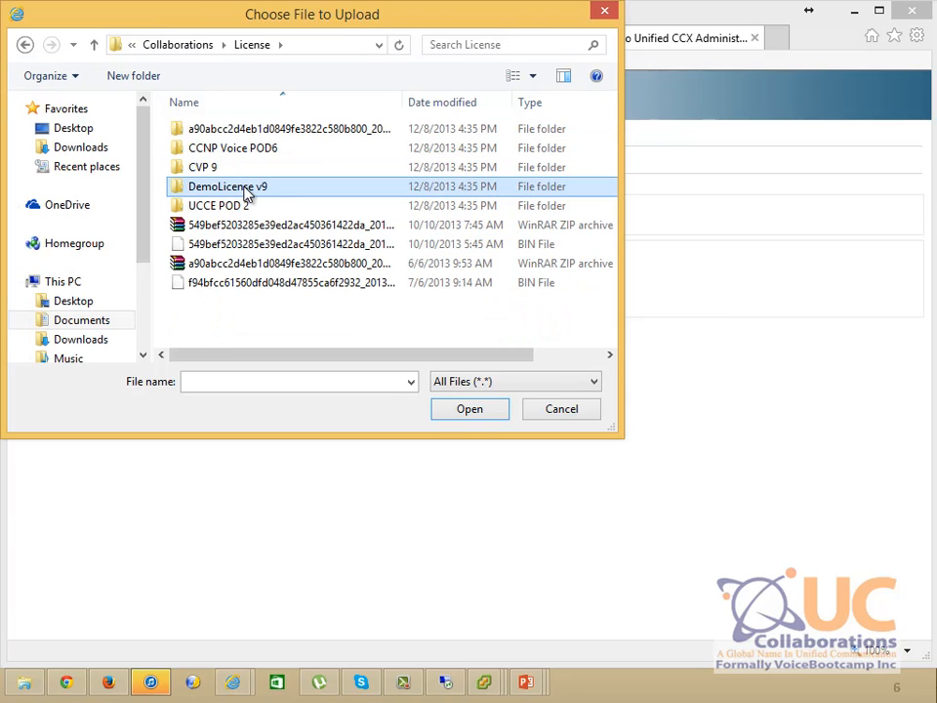
double_click(246, 188)
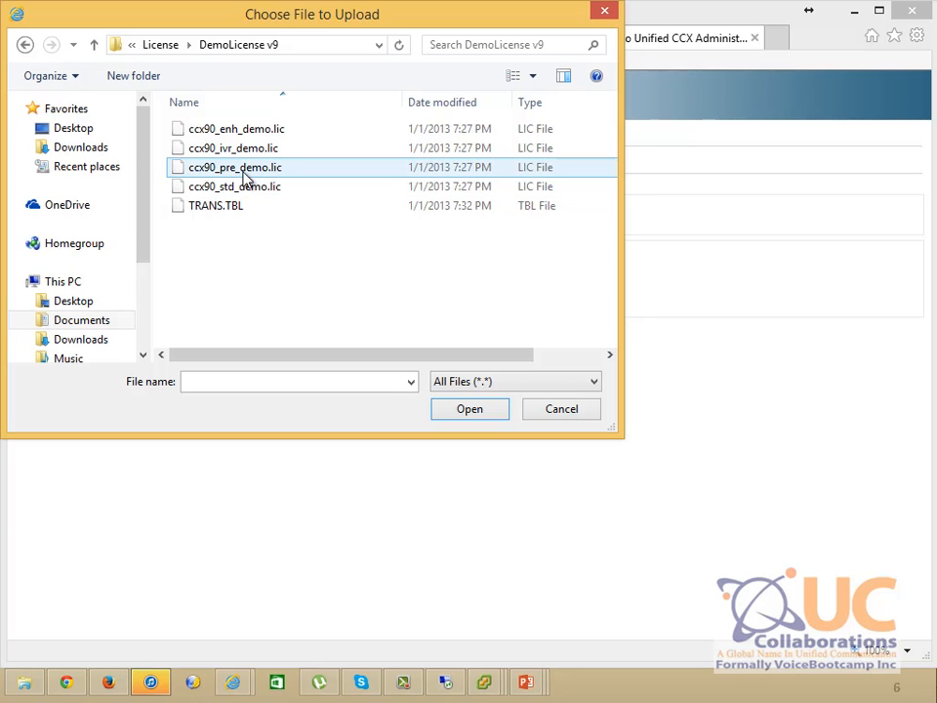
click(246, 178)
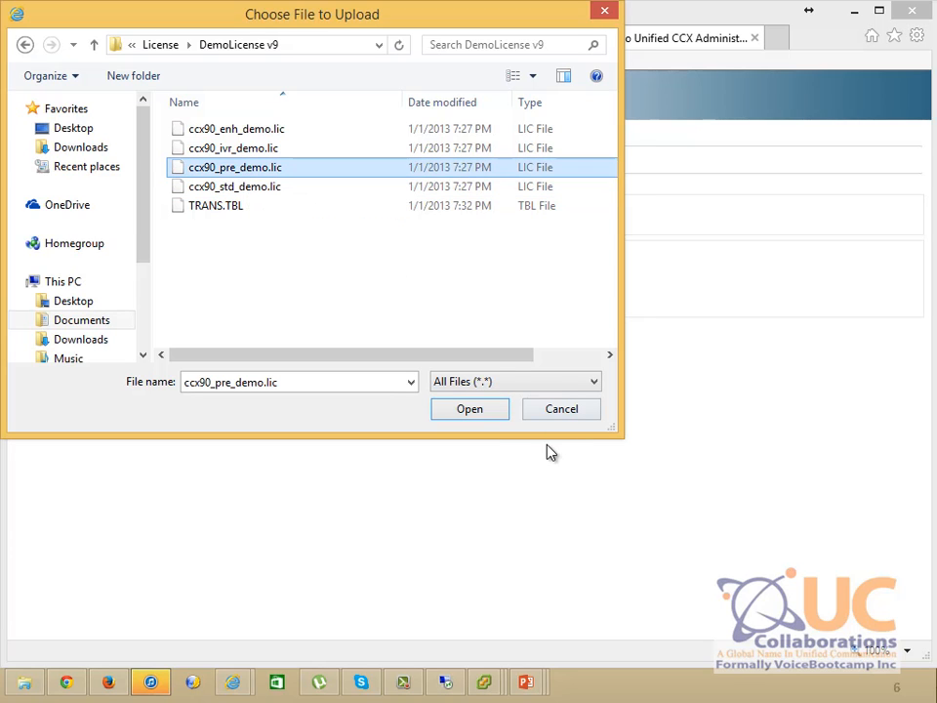
click(482, 417)
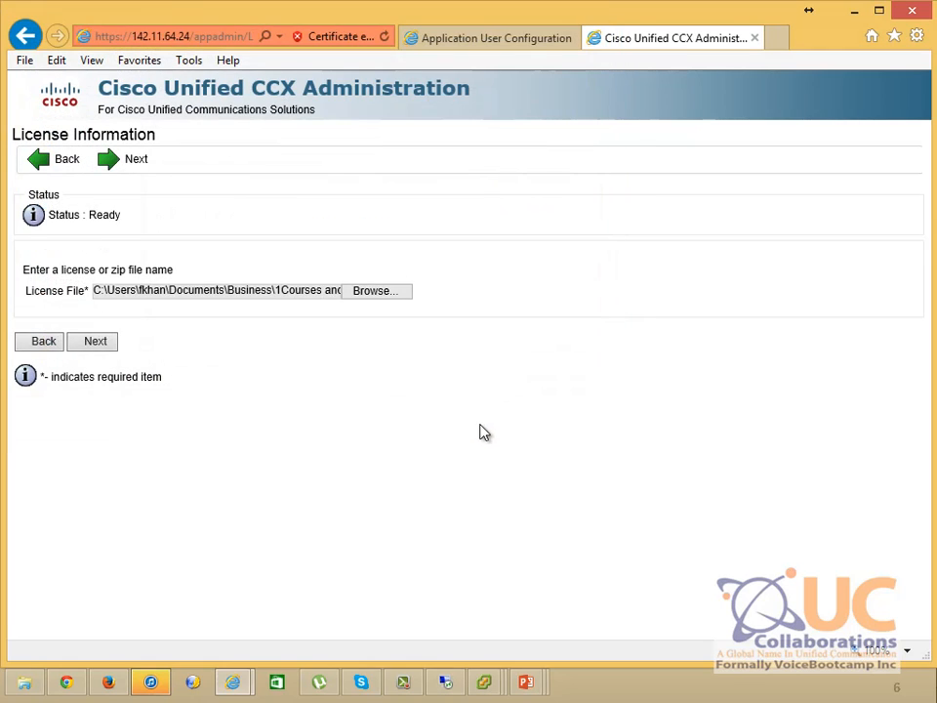
click(87, 341)
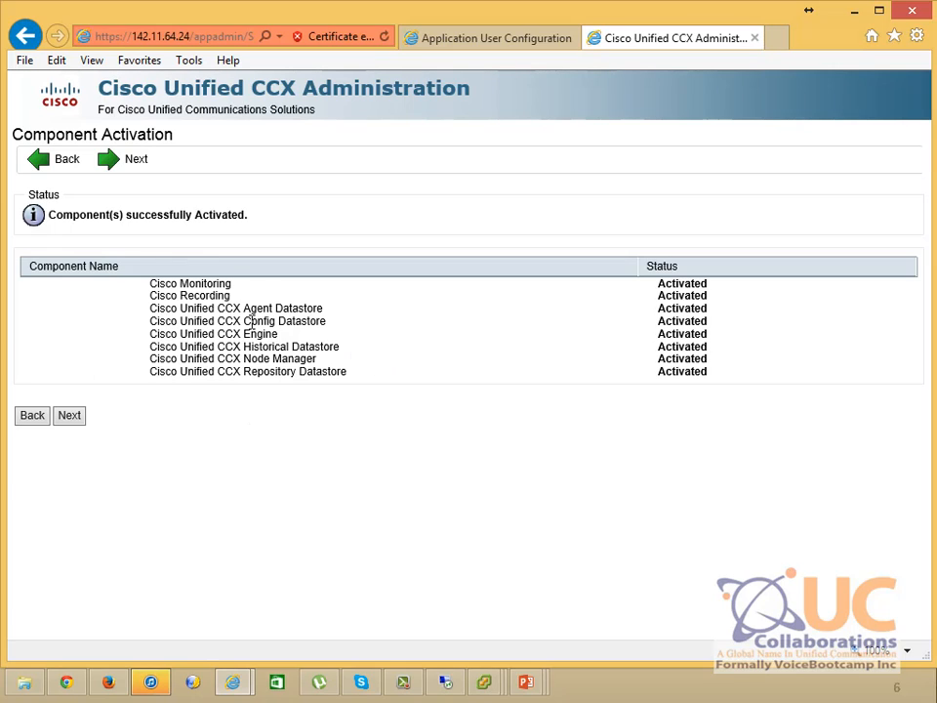
Continue past Component Activation and accept the three activated Publisher datastores
click(69, 416)
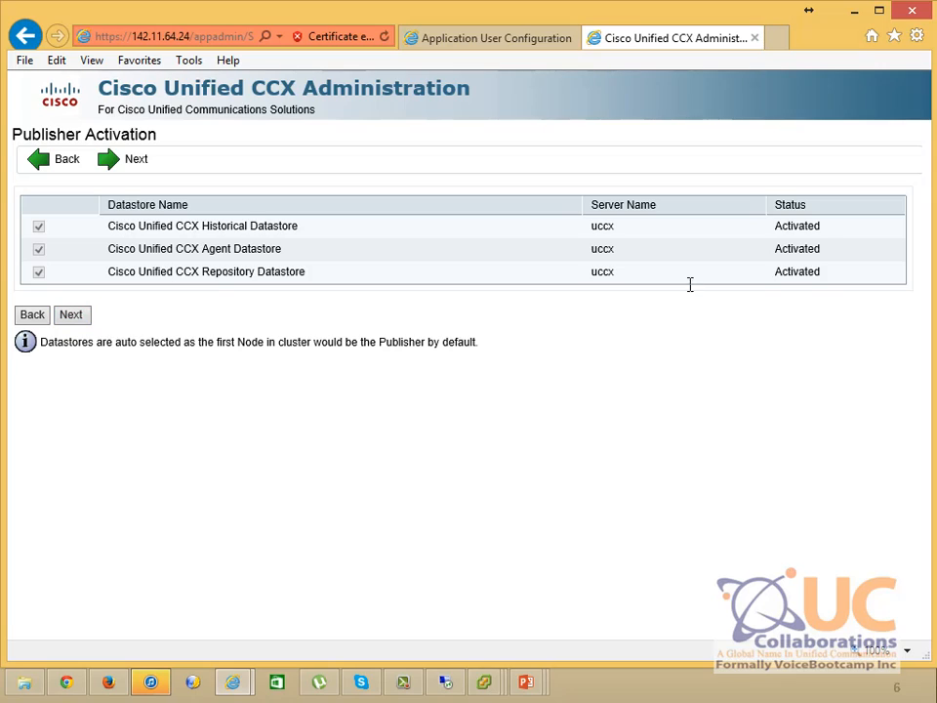
drag(778, 226, 831, 226)
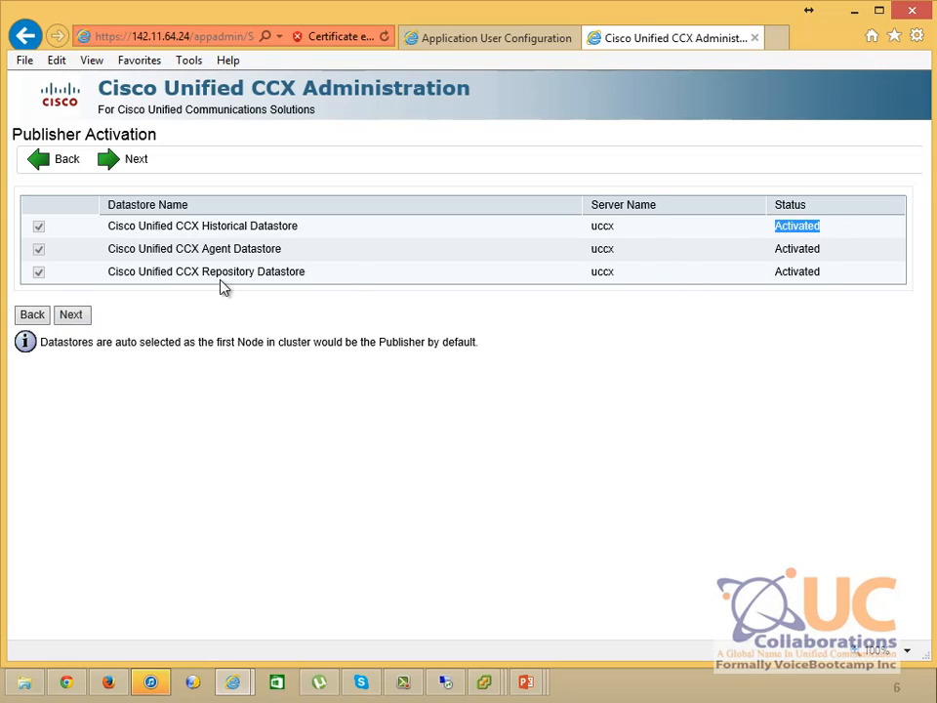
click(61, 321)
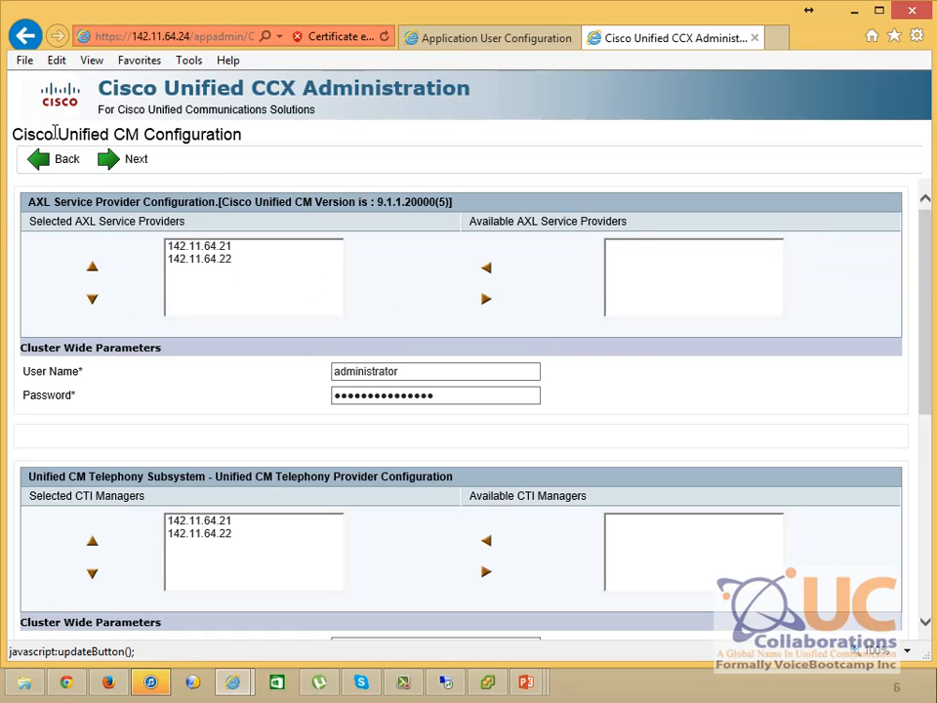
drag(16, 134, 218, 146)
click(220, 148)
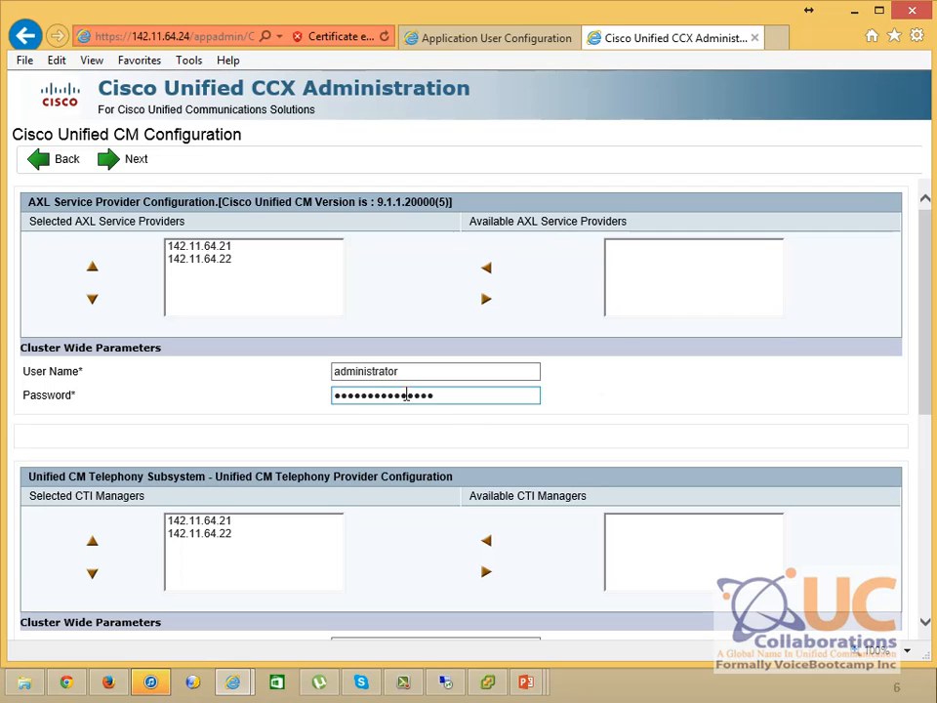
double_click(371, 374)
click(230, 247)
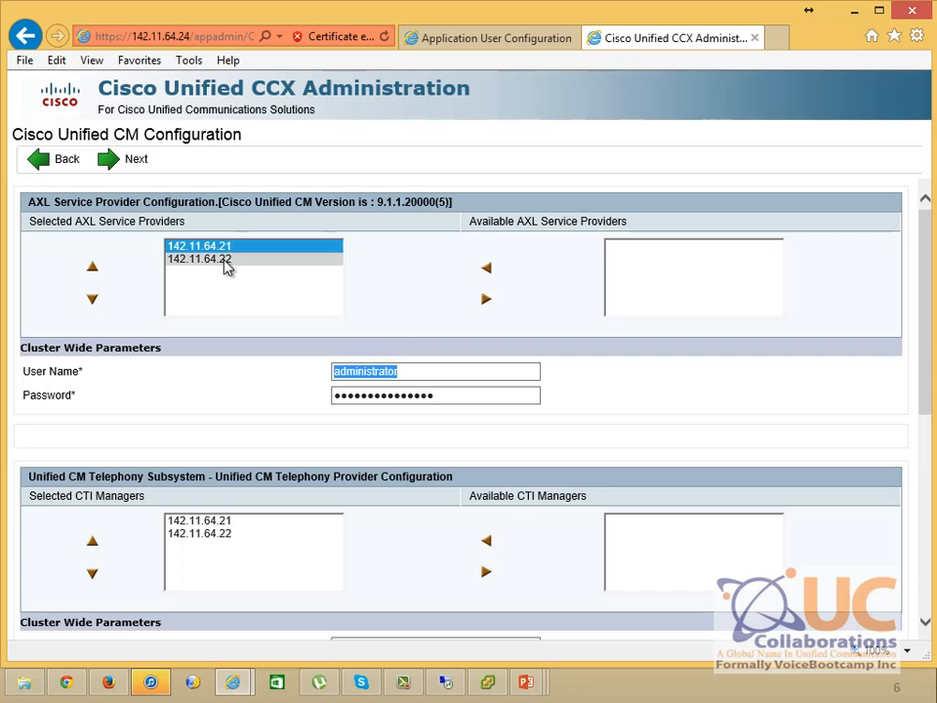
click(223, 260)
drag(439, 392, 328, 393)
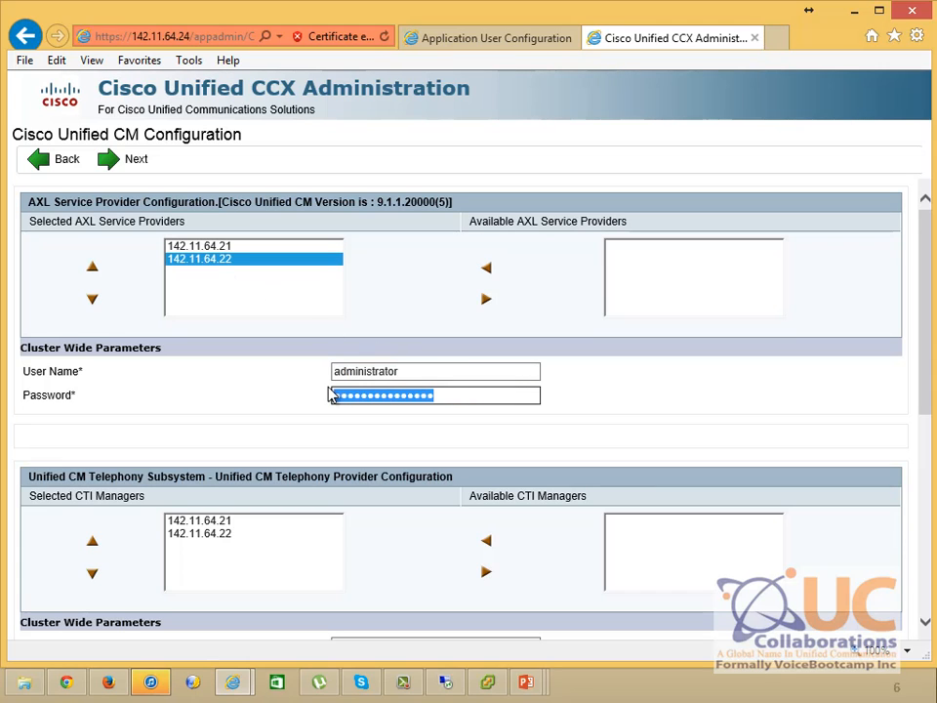
drag(930, 253, 914, 335)
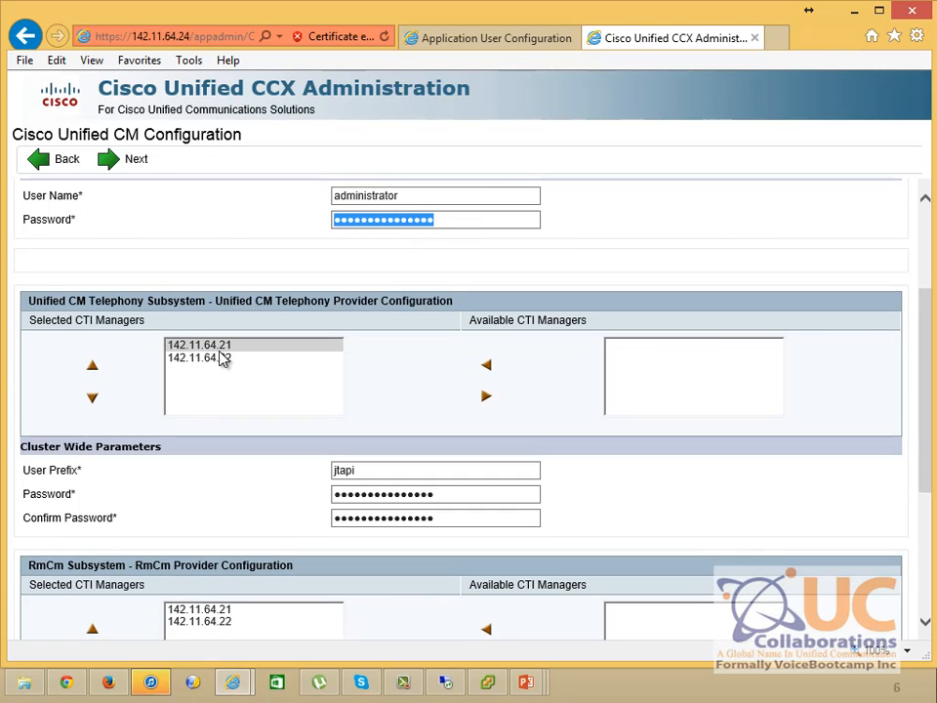
ctrl+click(224, 359)
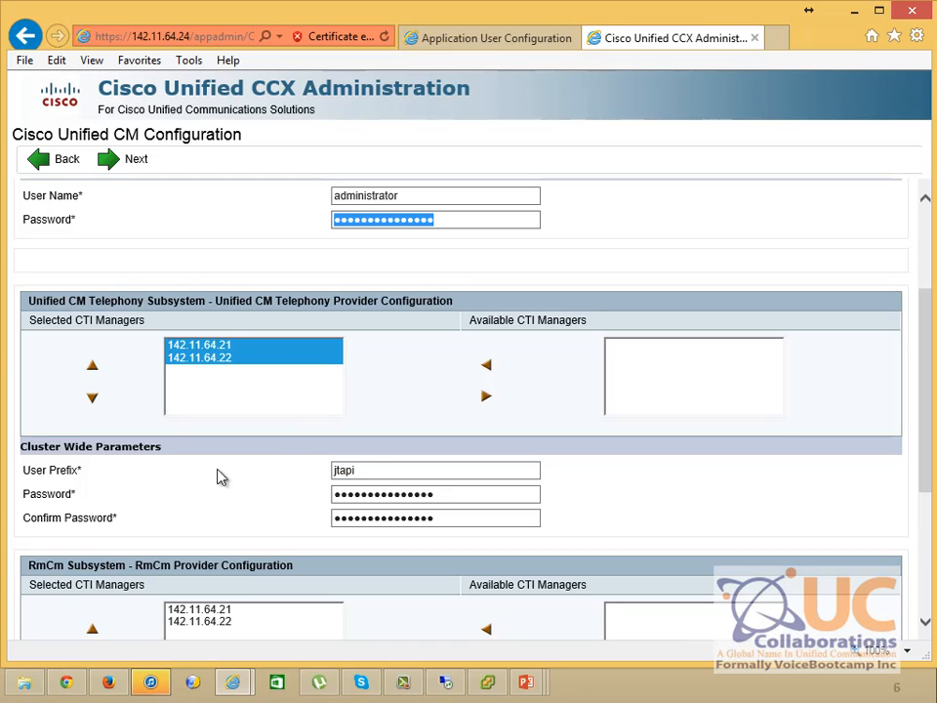
click(370, 472)
drag(370, 471, 303, 484)
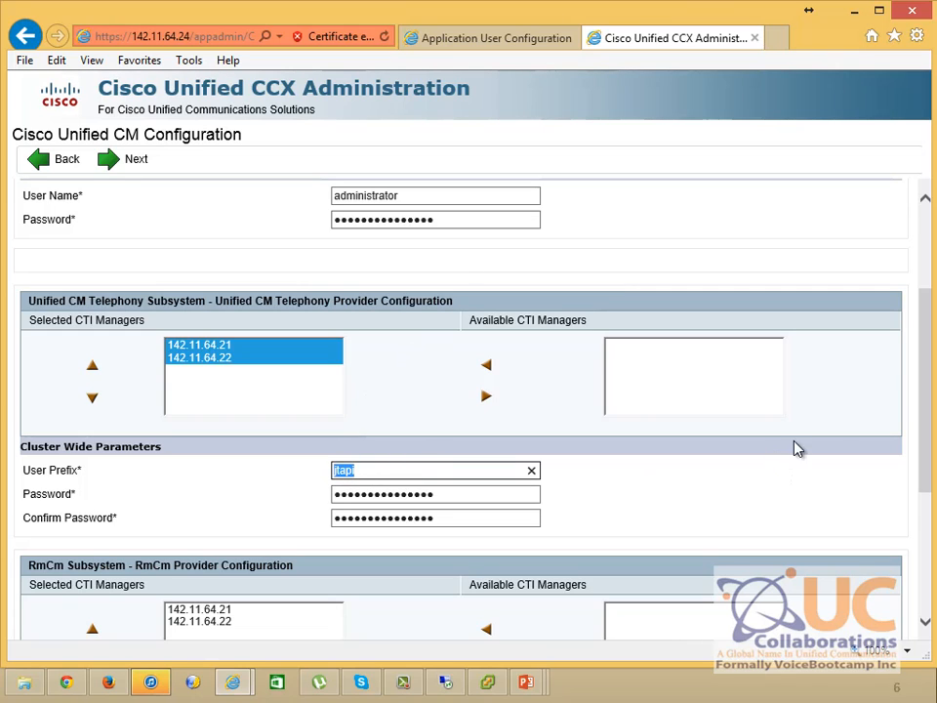
Accept the RmCm provider settings: CTI manager 142.11.64.21, user prefix jtapi, RmCm user ID rmcm
drag(924, 351, 924, 488)
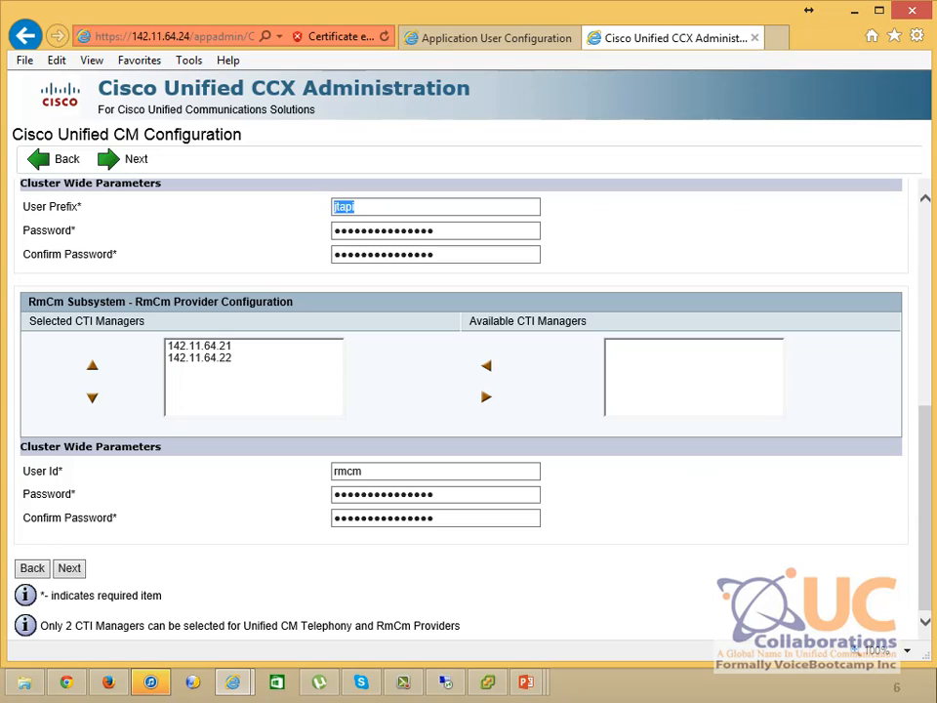
drag(29, 302, 296, 309)
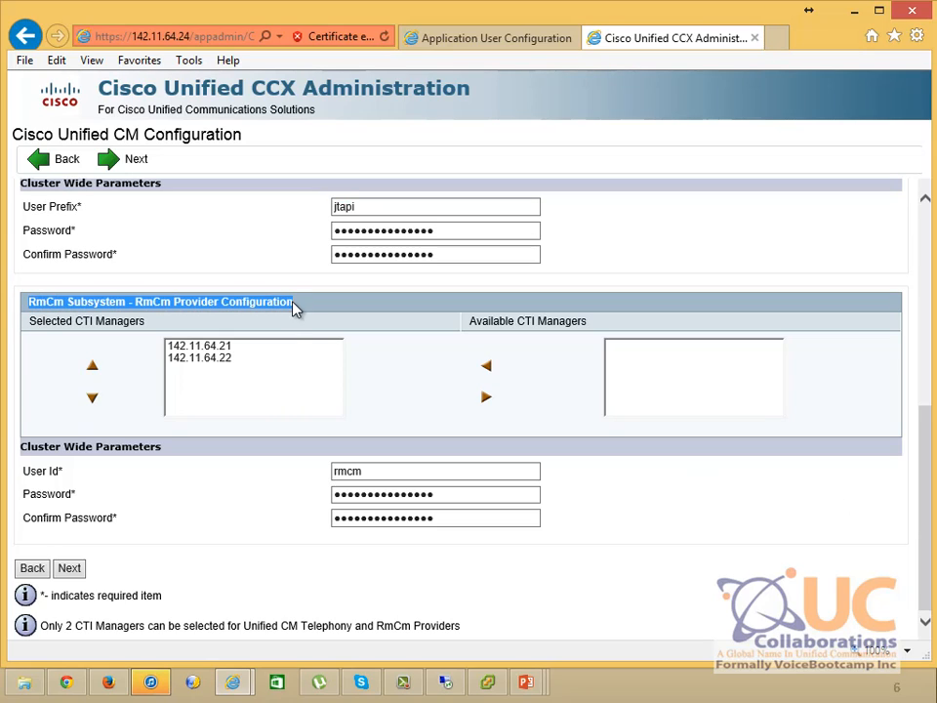
click(242, 350)
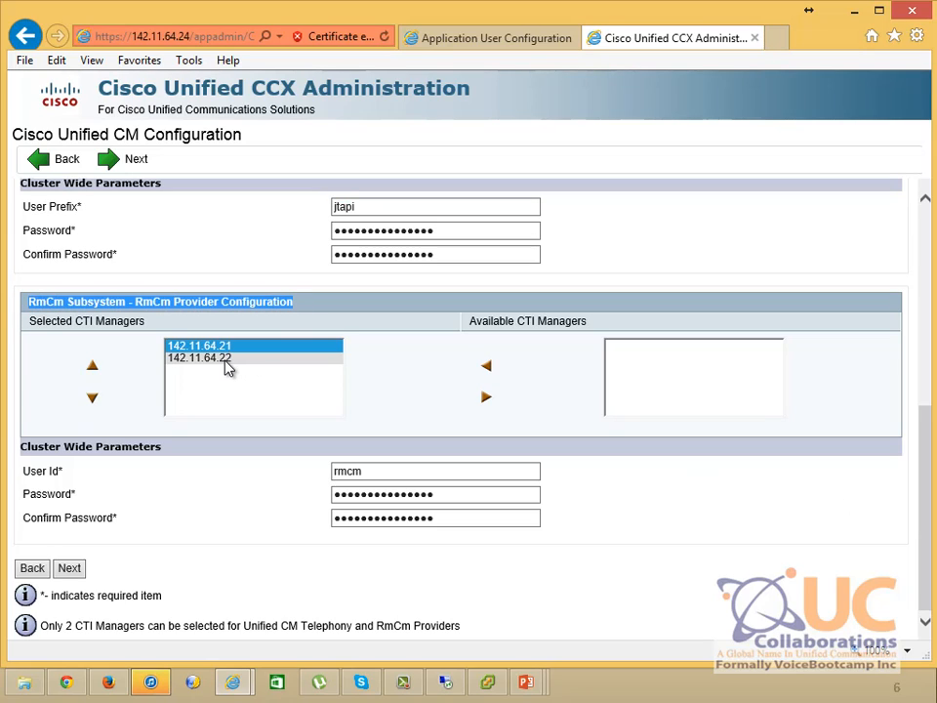
drag(416, 472, 328, 481)
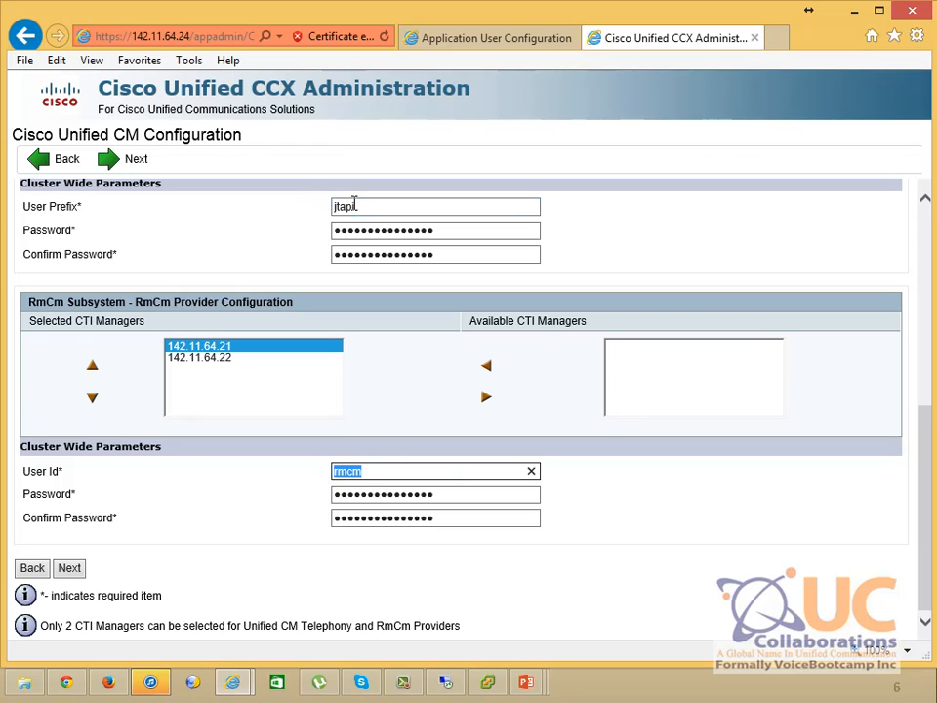
drag(355, 205, 323, 210)
drag(351, 473, 328, 471)
click(320, 472)
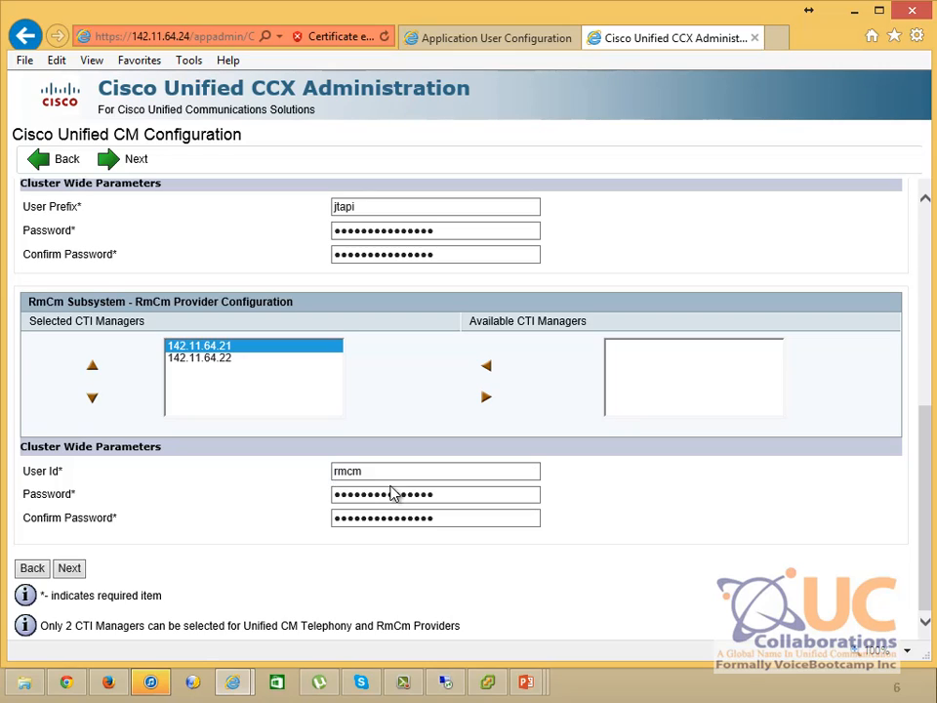
drag(368, 474, 296, 476)
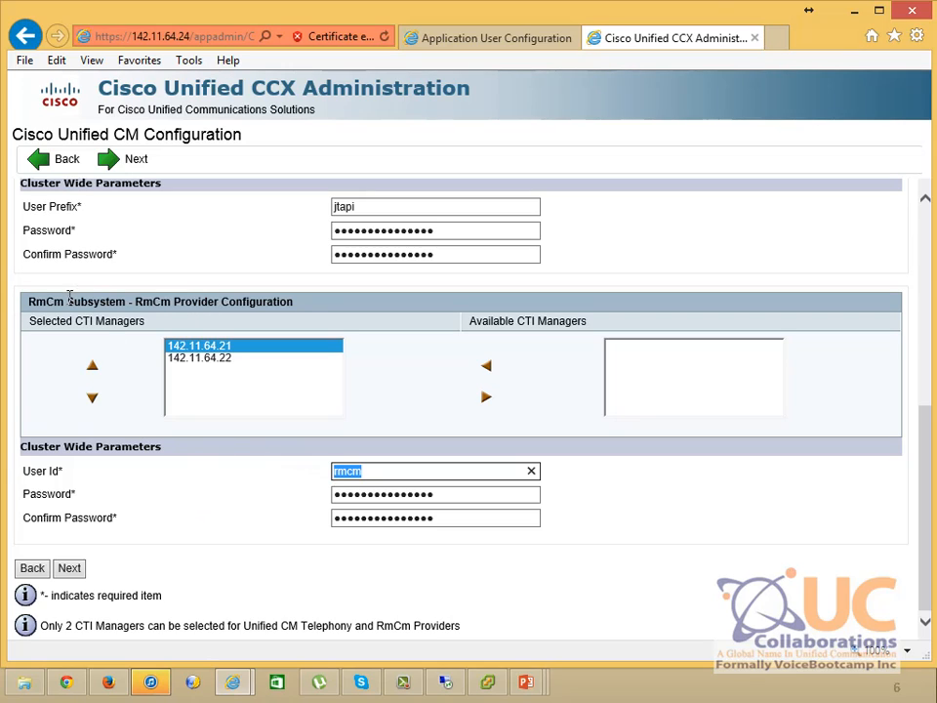
drag(39, 298, 240, 314)
click(98, 558)
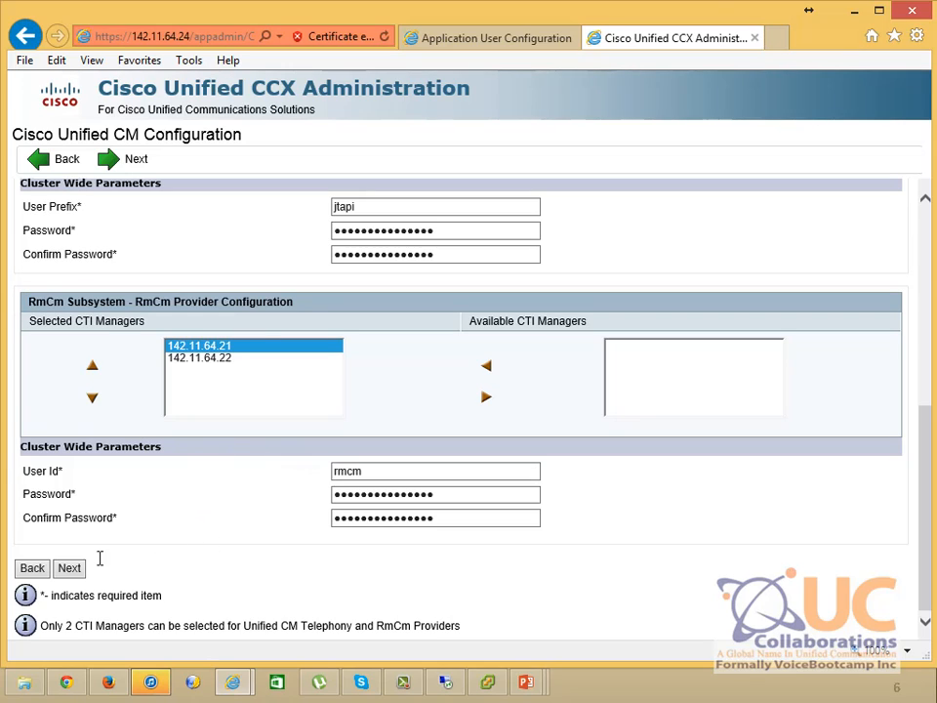
click(68, 568)
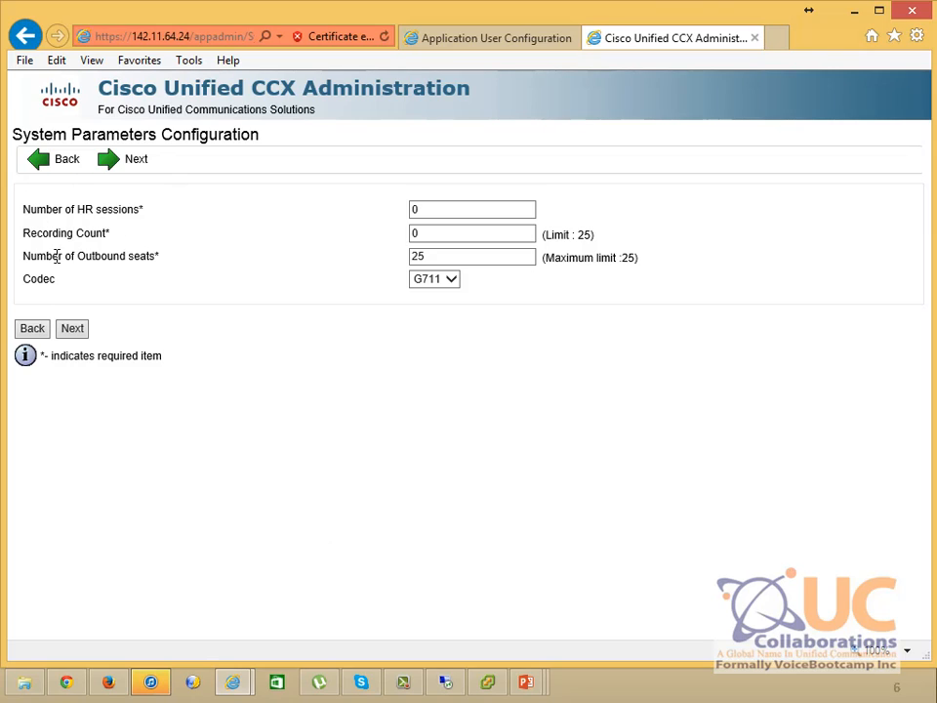
Keep HR sessions 0, 25 outbound seats and the G711 codec, then advance to Languages
double_click(104, 210)
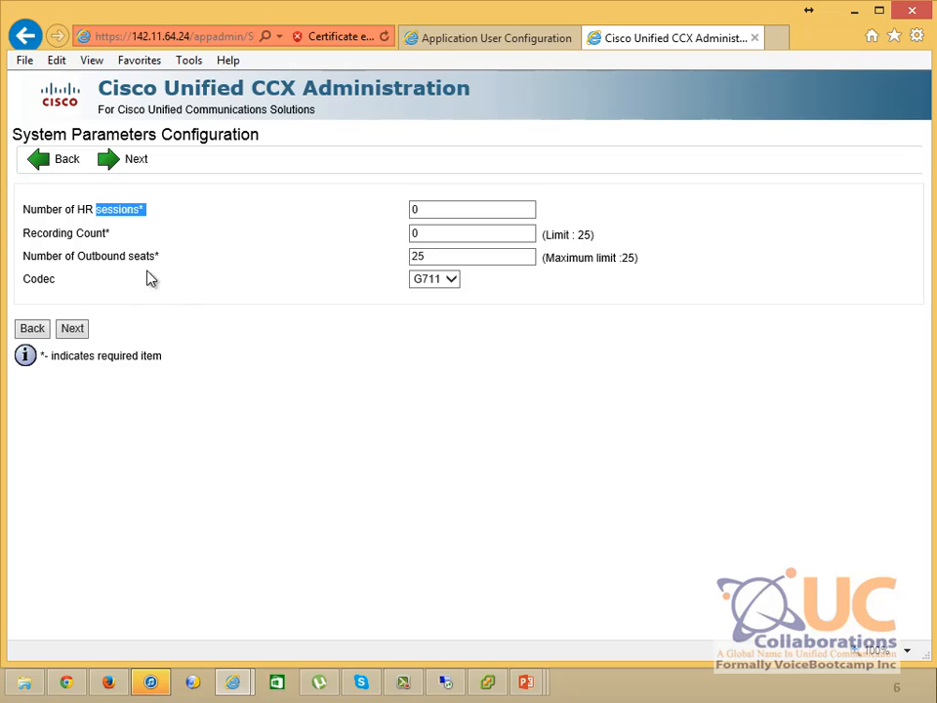
click(430, 283)
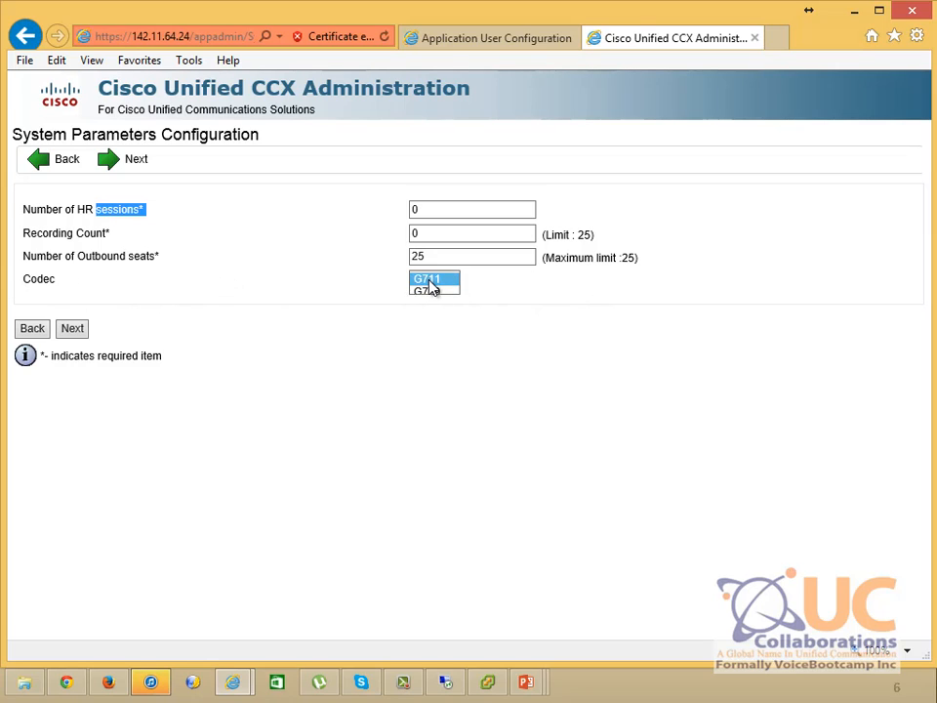
click(532, 328)
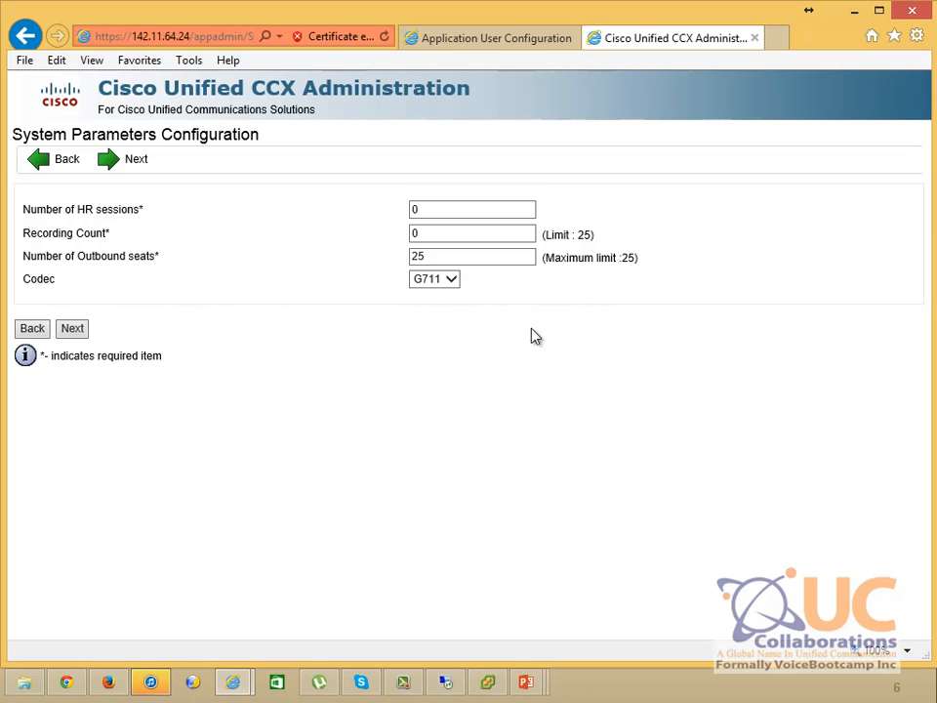
click(72, 336)
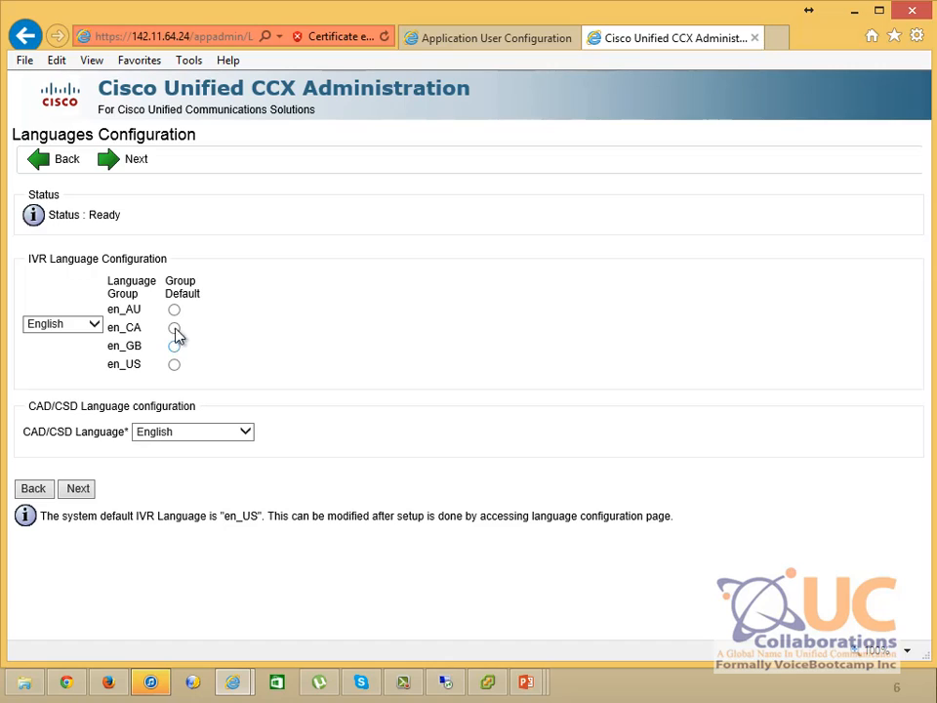
Make en_US the default language group, start the update, and return to the Application User Configuration tab
click(176, 364)
click(77, 490)
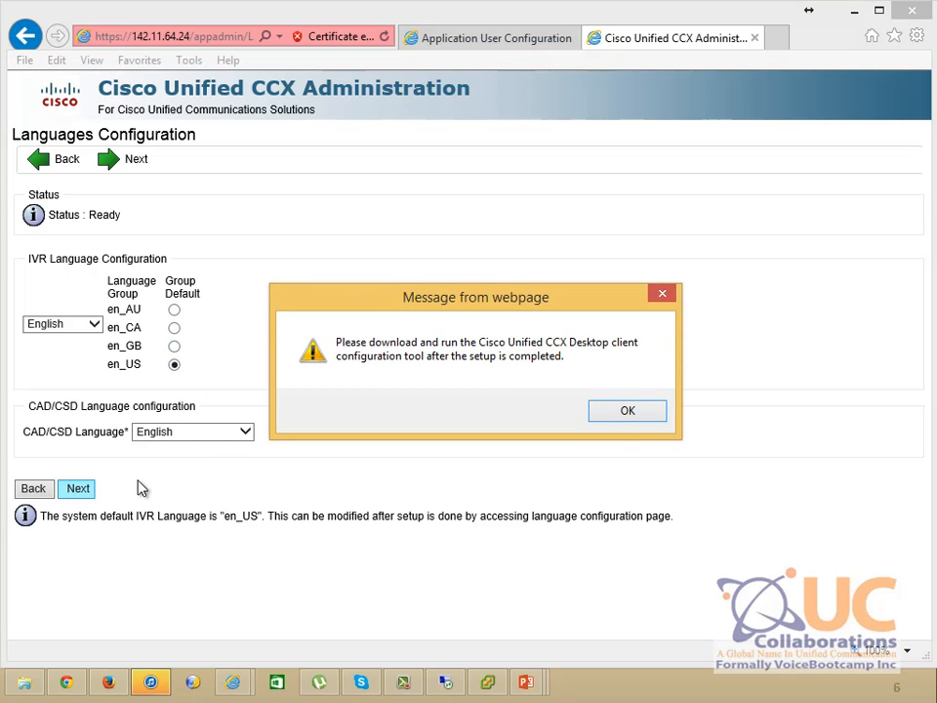
click(629, 409)
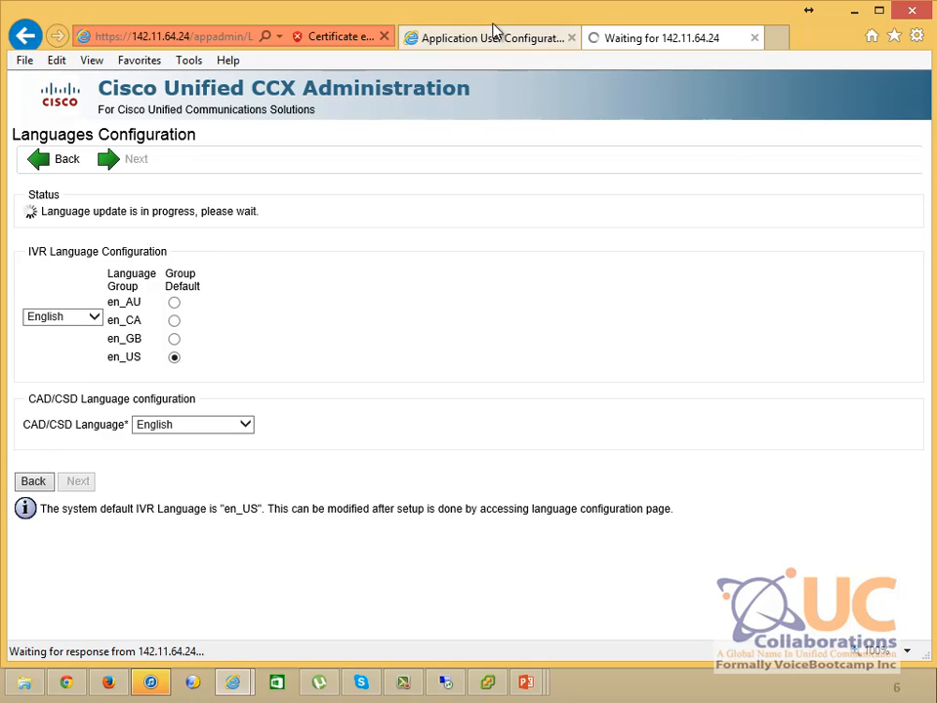
click(472, 39)
mouse_move(533, 145)
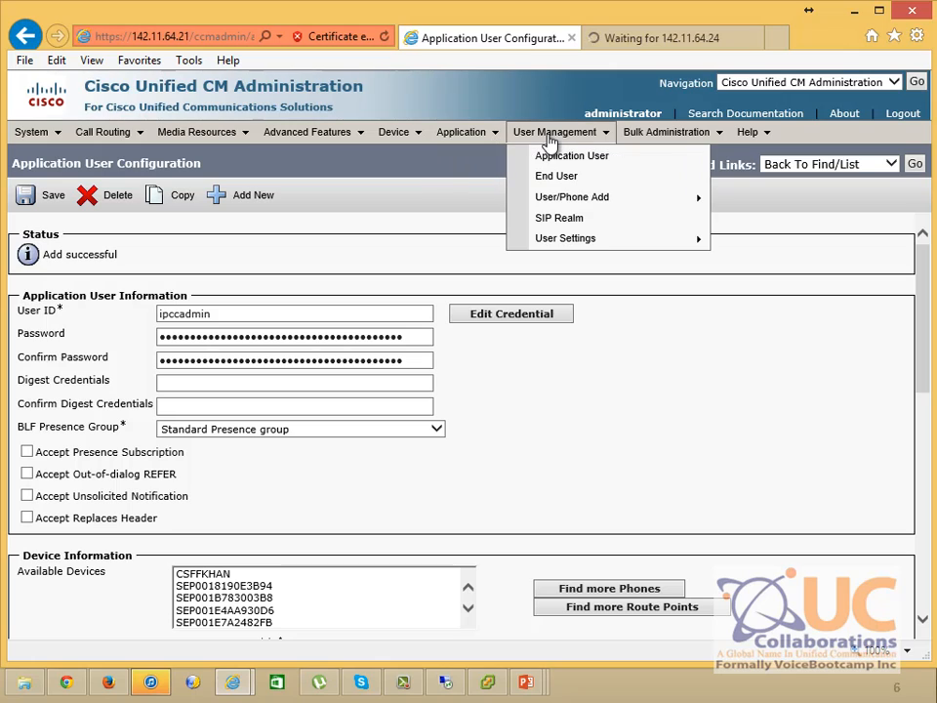
List all Unified CM application users, confirming 12 records including ipccadmin and jtapi_1
click(566, 159)
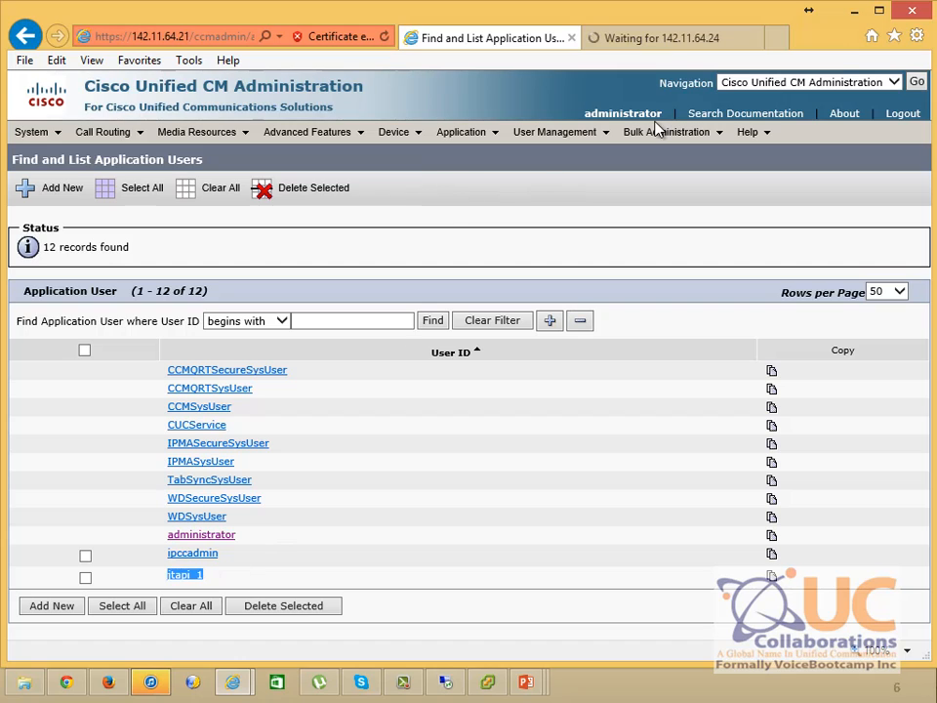
click(667, 38)
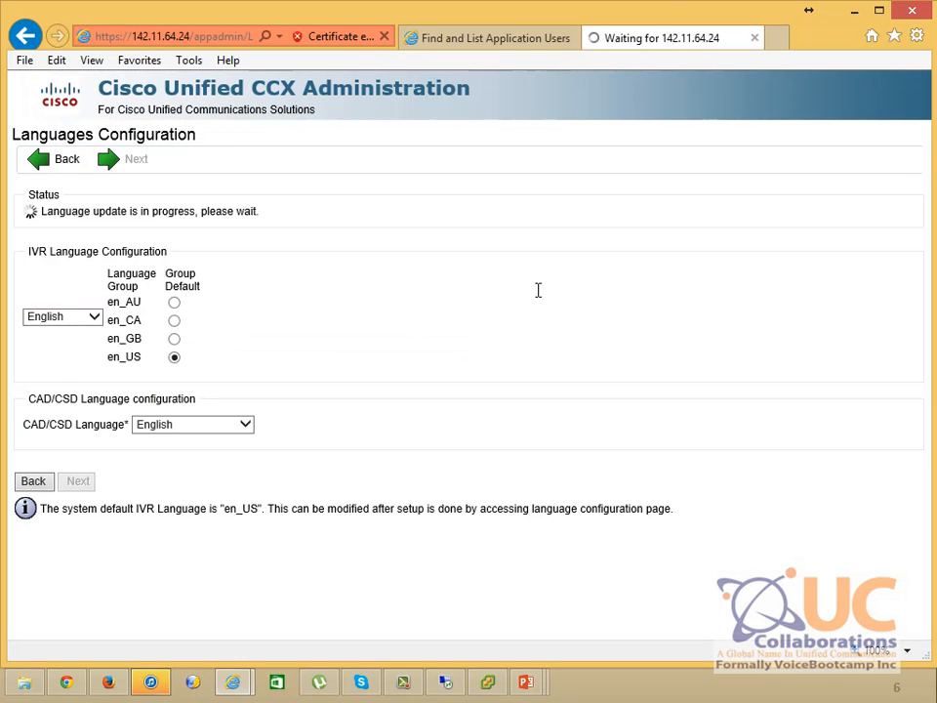
click(506, 44)
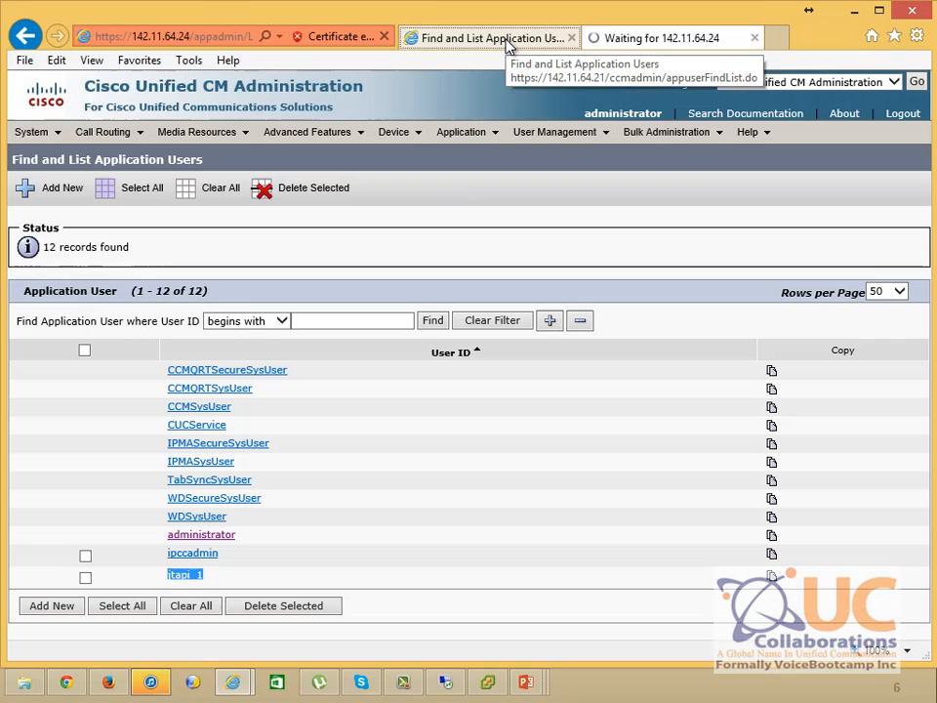
click(223, 578)
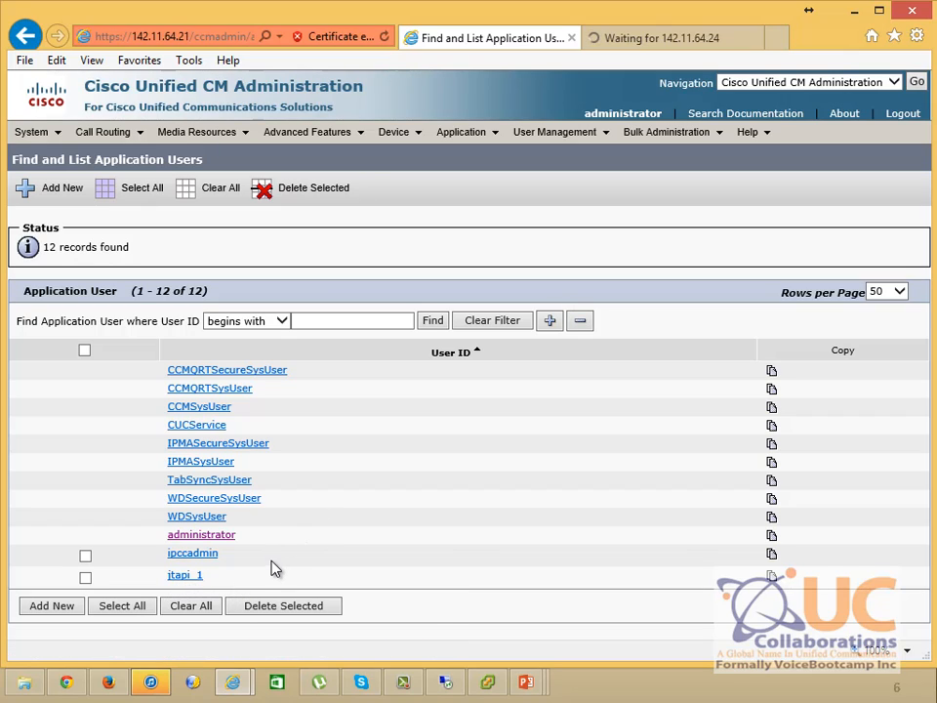
Review the current CCX administrators, including uccxadmin, and check the Unified CM end users list
click(646, 41)
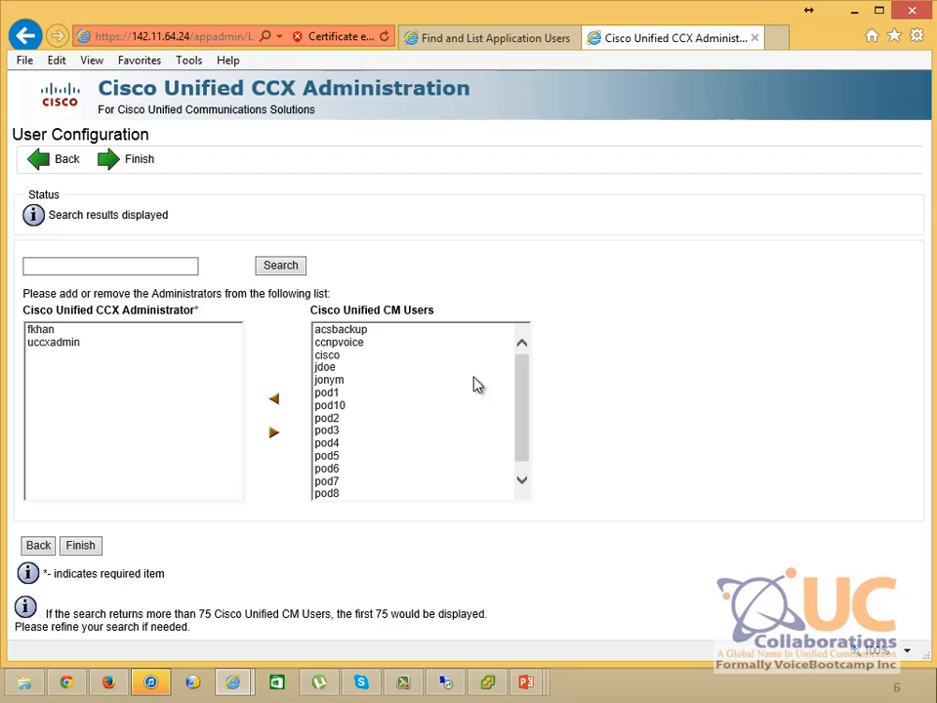
mouse_move(524, 383)
mouse_down()
mouse_move(524, 401)
mouse_move(527, 367)
mouse_up()
click(44, 343)
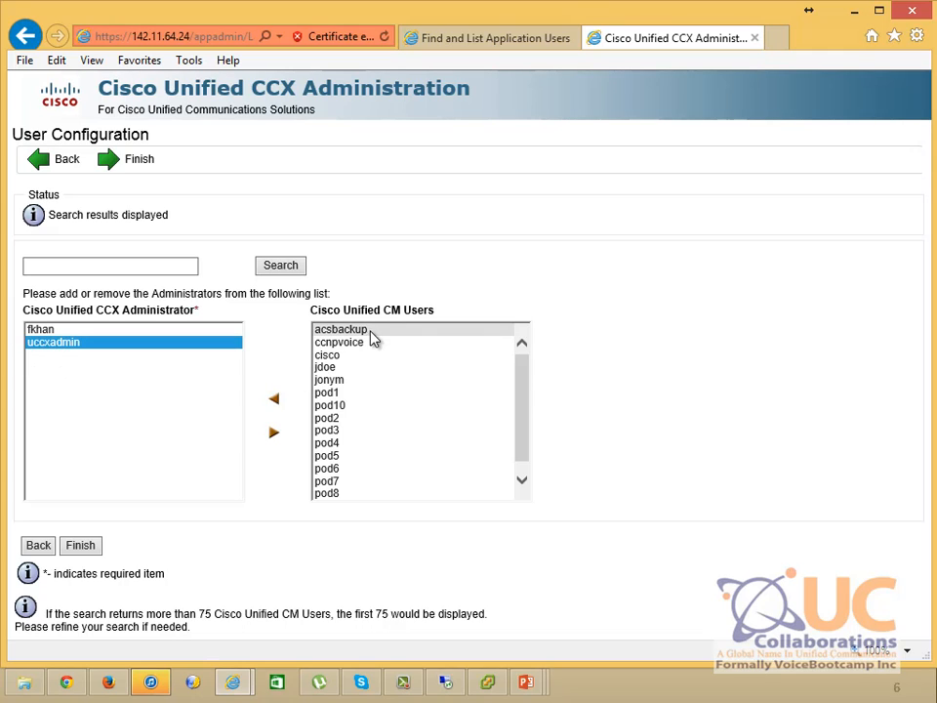
click(533, 38)
mouse_move(564, 139)
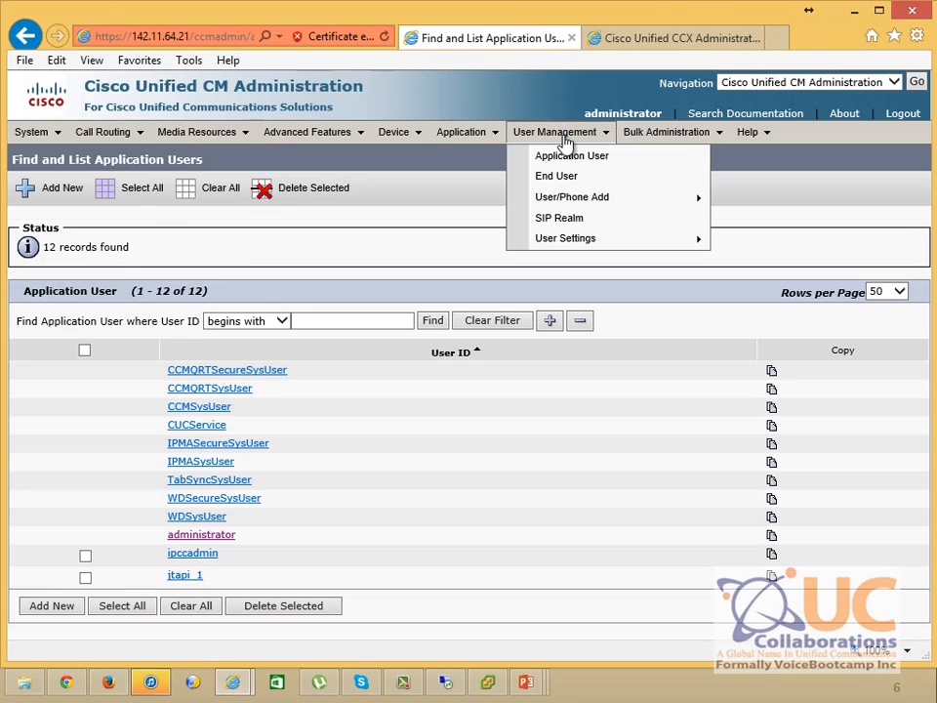
click(569, 179)
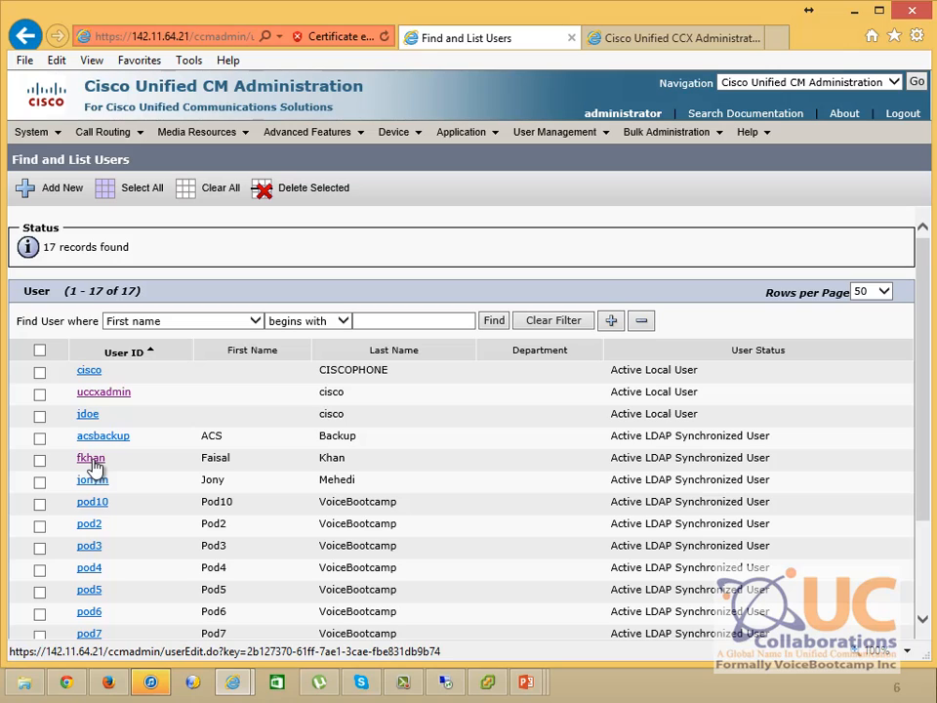
click(641, 37)
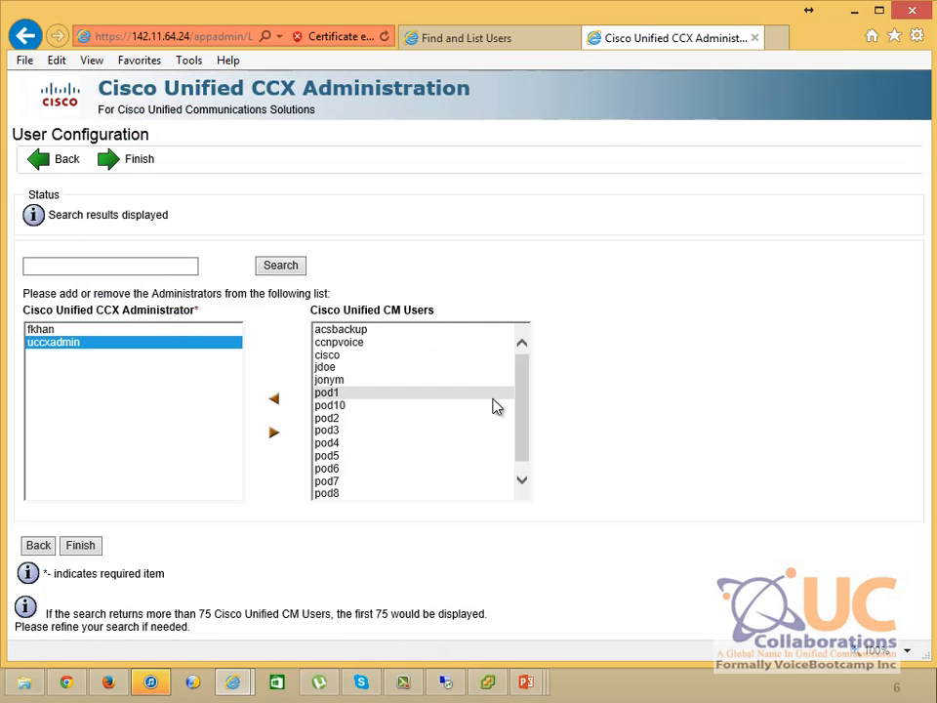
drag(523, 394, 519, 432)
drag(531, 361, 528, 350)
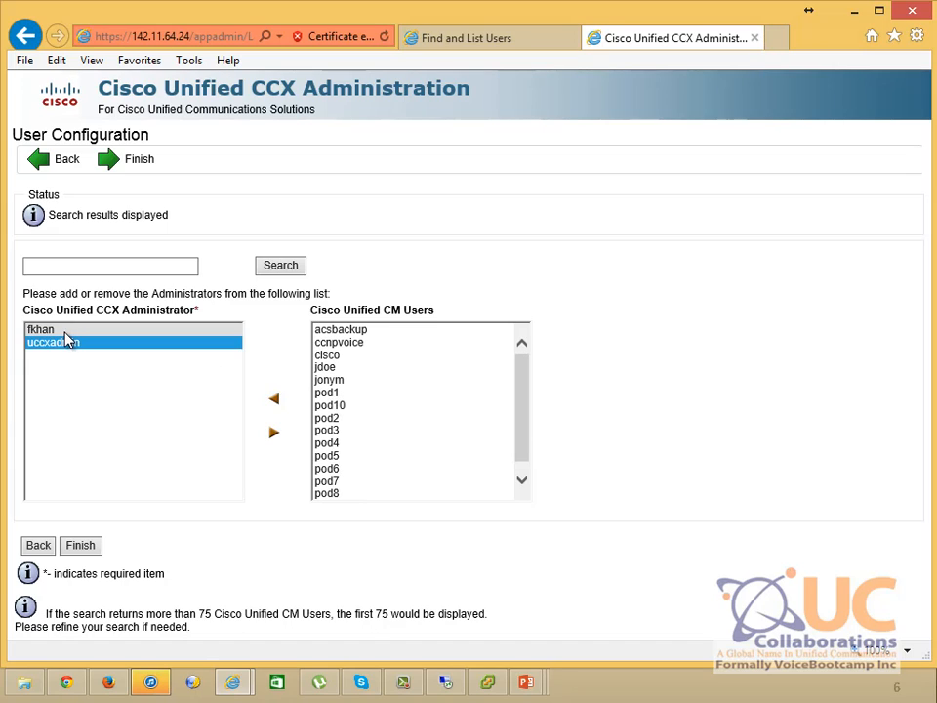
click(65, 332)
click(65, 346)
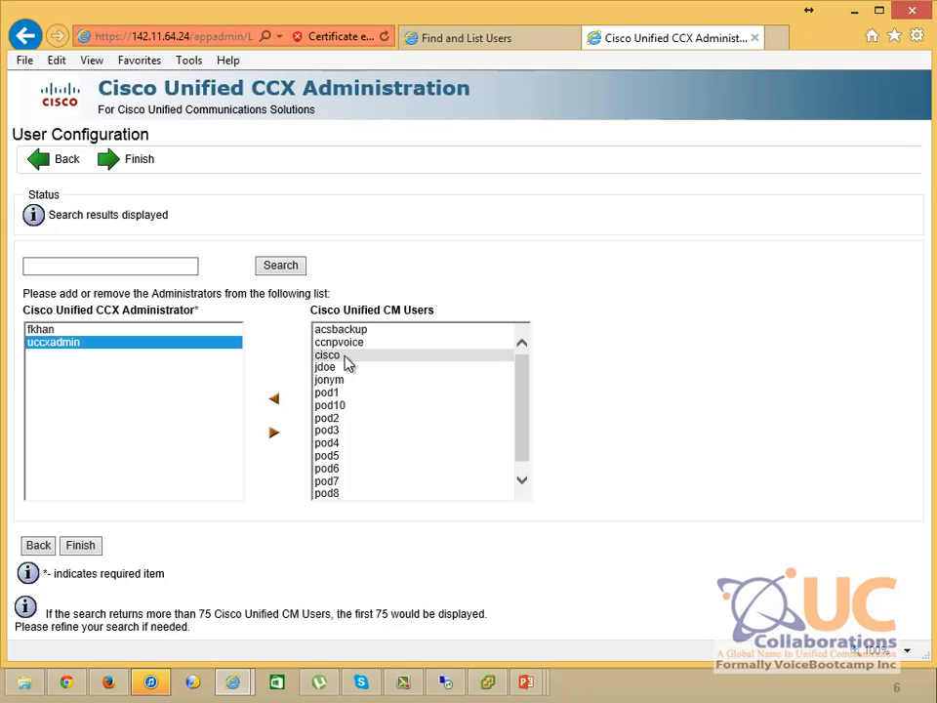
Add pod1 from the Unified CM users as a CCX administrator and finish the setup
click(355, 396)
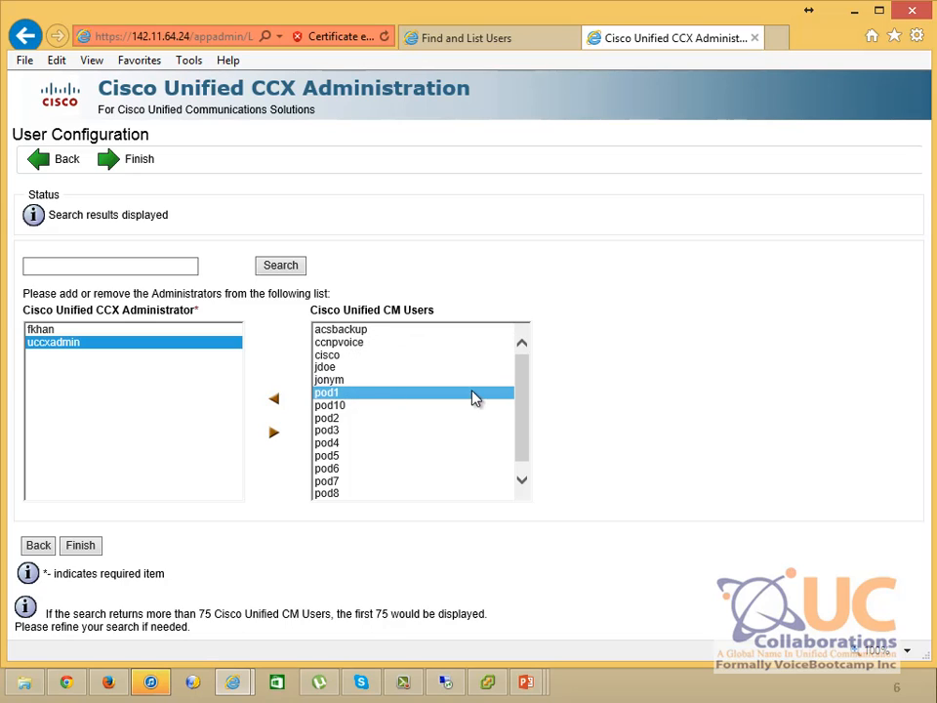
click(273, 398)
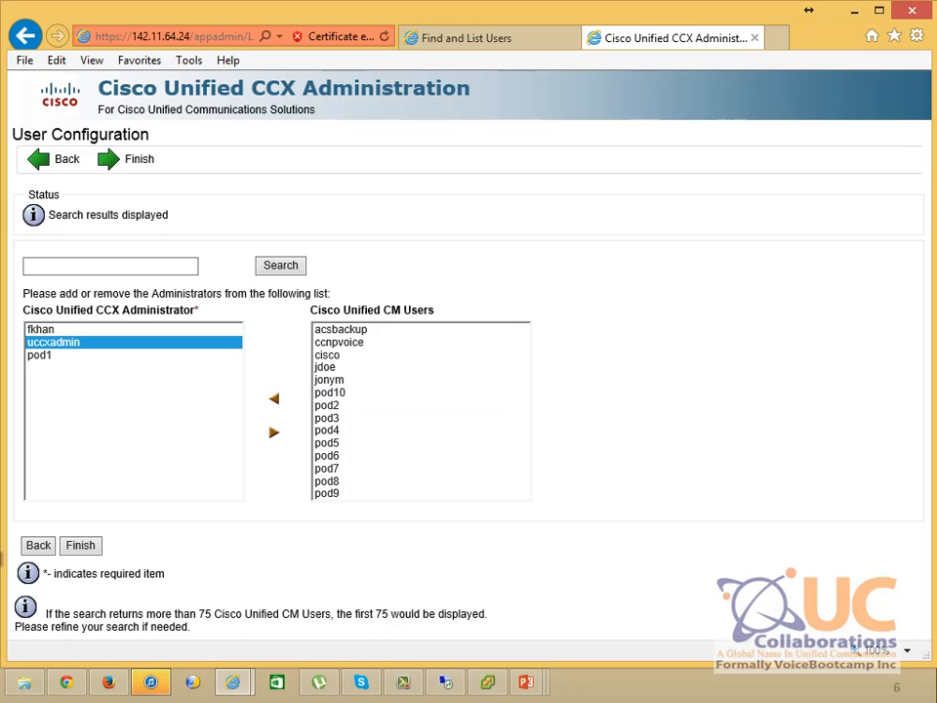
click(82, 548)
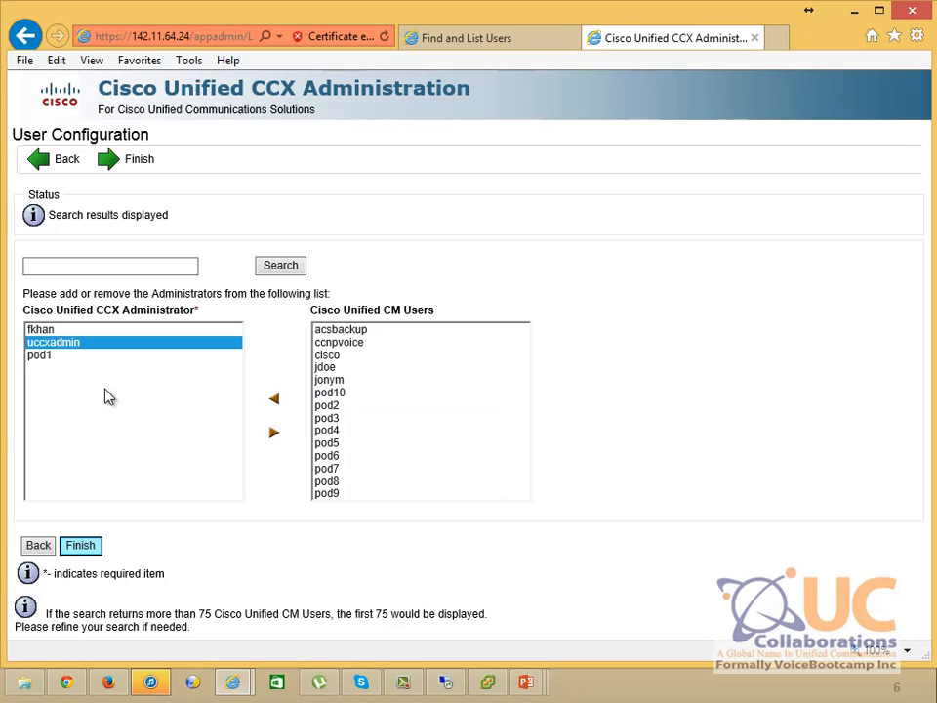
click(66, 332)
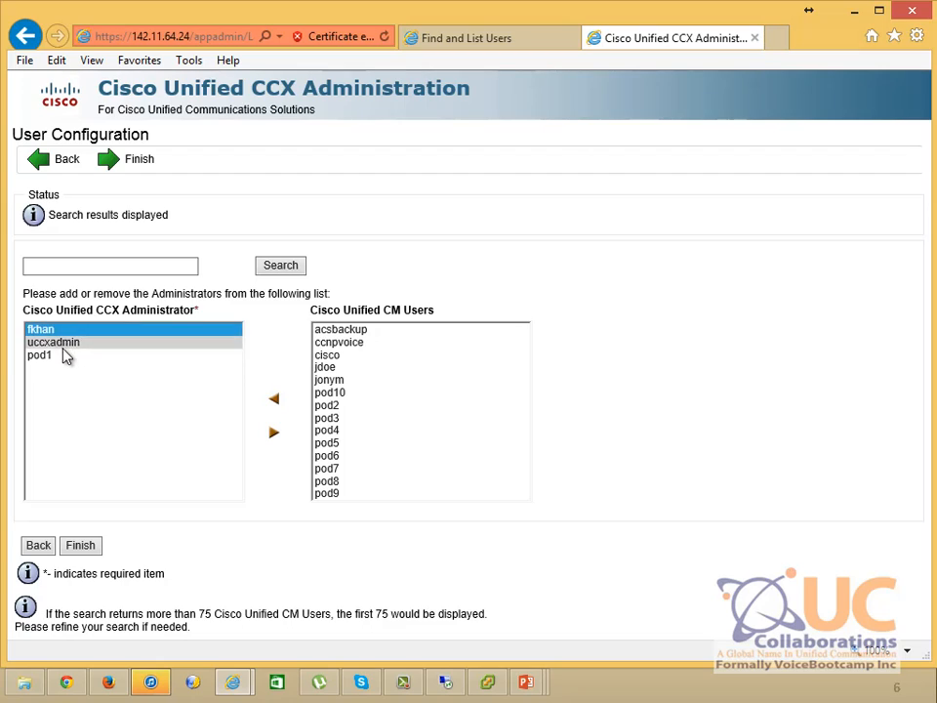
click(61, 358)
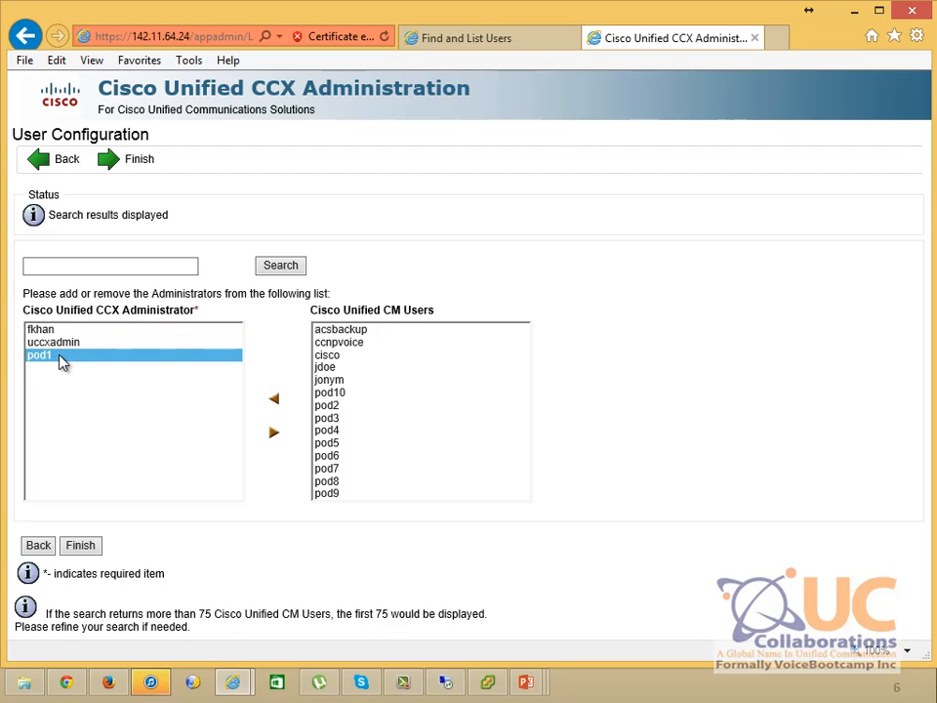
click(136, 164)
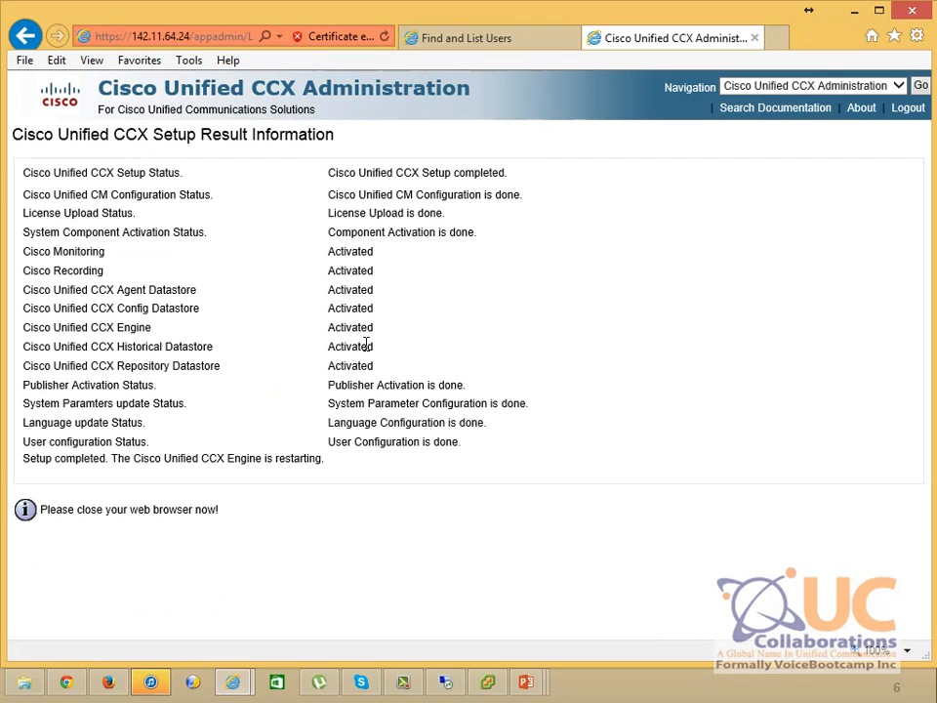
Log out of CCX Administration once the Setup Result page shows all steps done
click(907, 115)
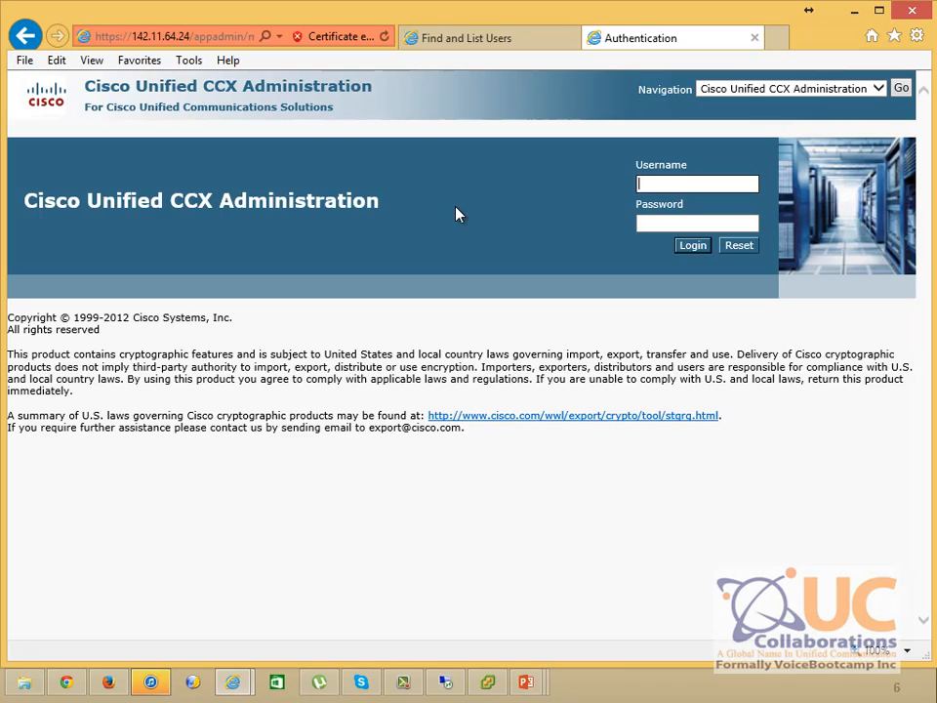
Try signing in to CCX Administration with an LDAP user's credentials and decline saving the password
key(Tab)
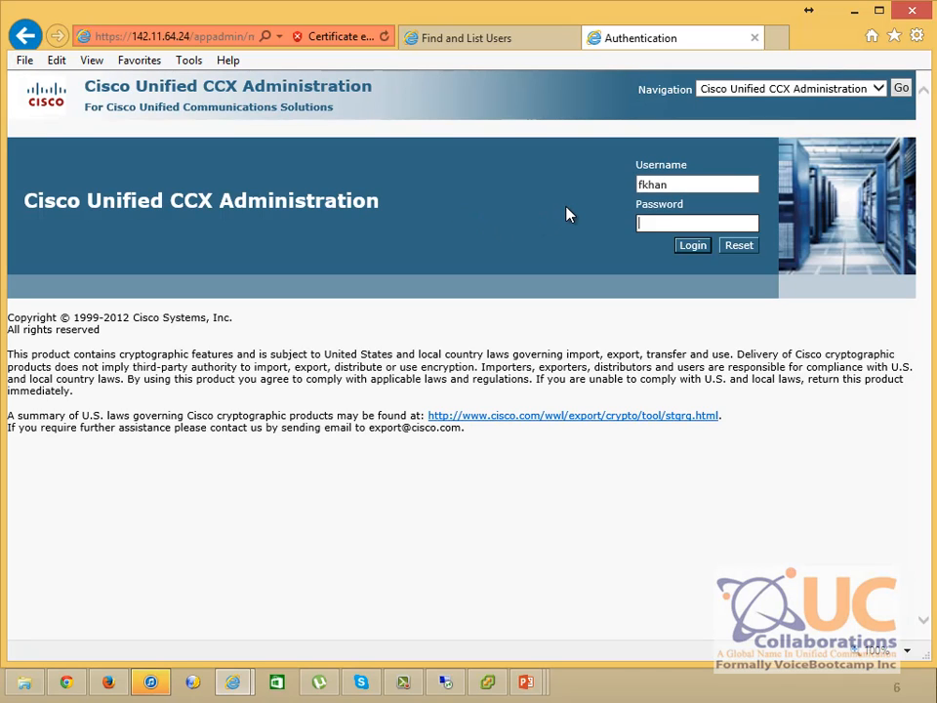
text(•••••••••••••)
click(683, 245)
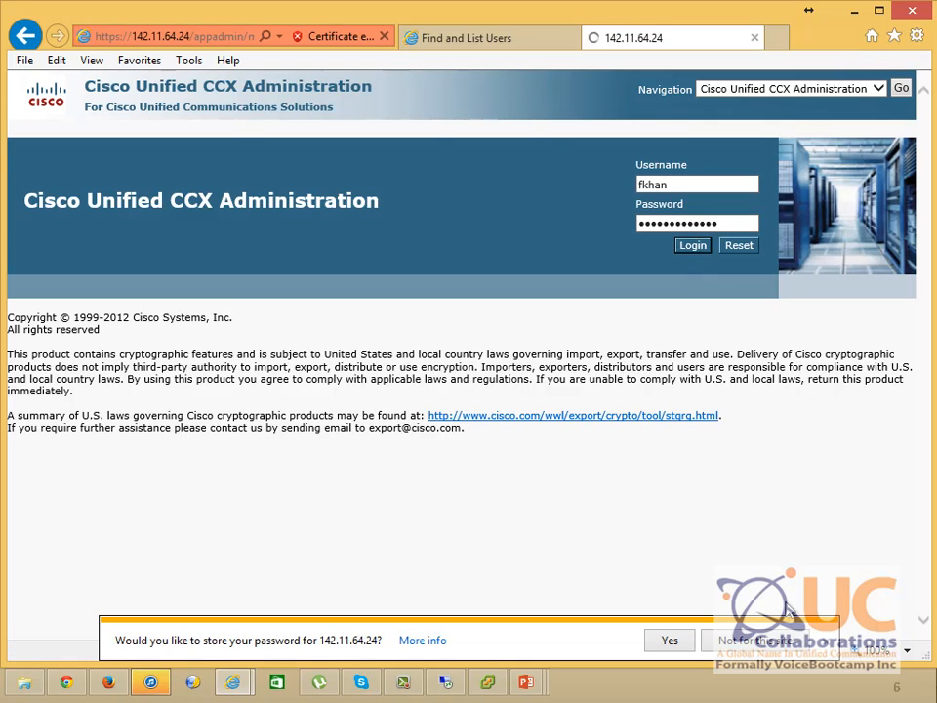
click(820, 640)
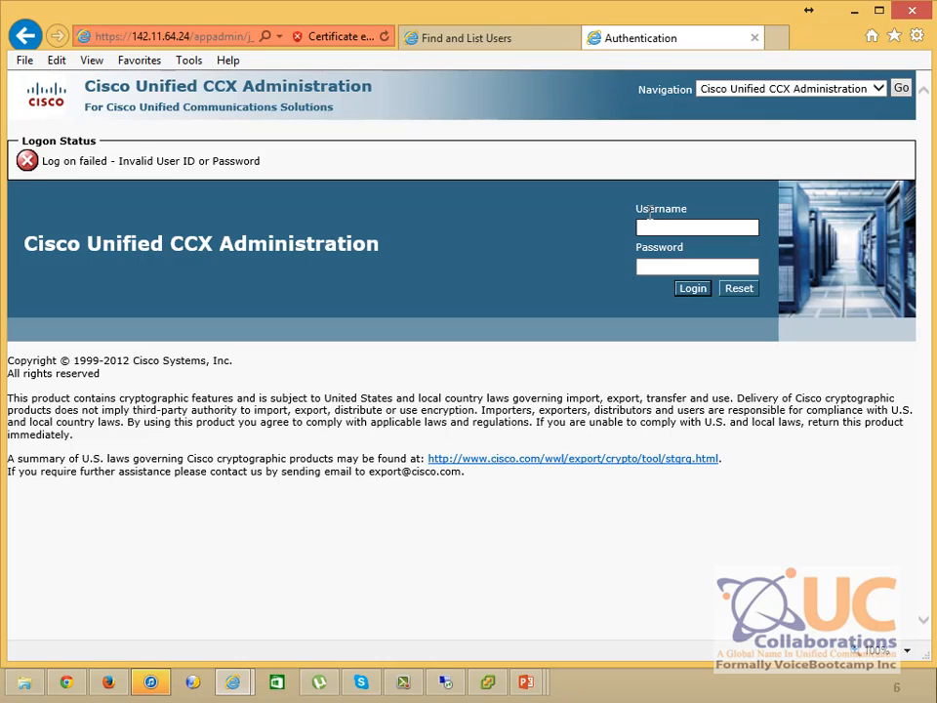
Check the CM user list, then retry the same LDAP user's login with another password
click(659, 226)
click(468, 38)
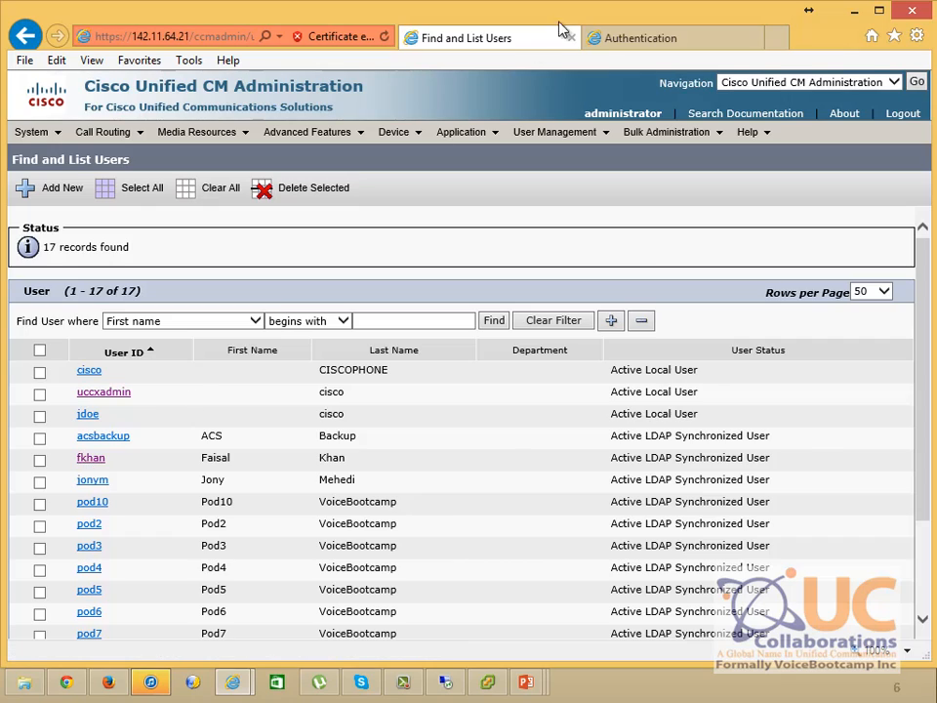
click(634, 38)
key(Tab)
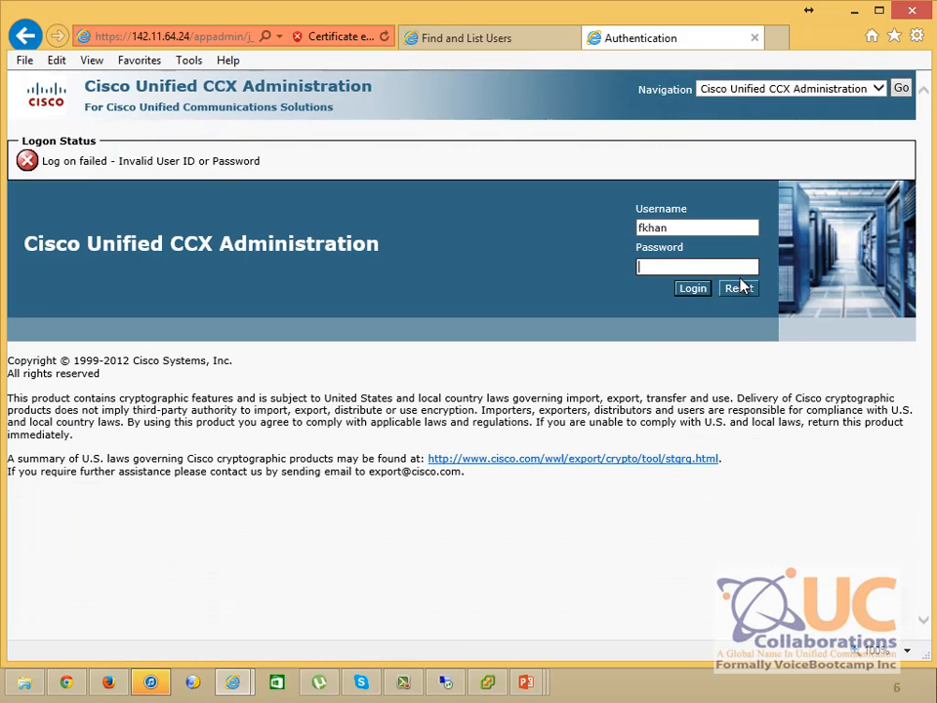
text(**************)
click(692, 288)
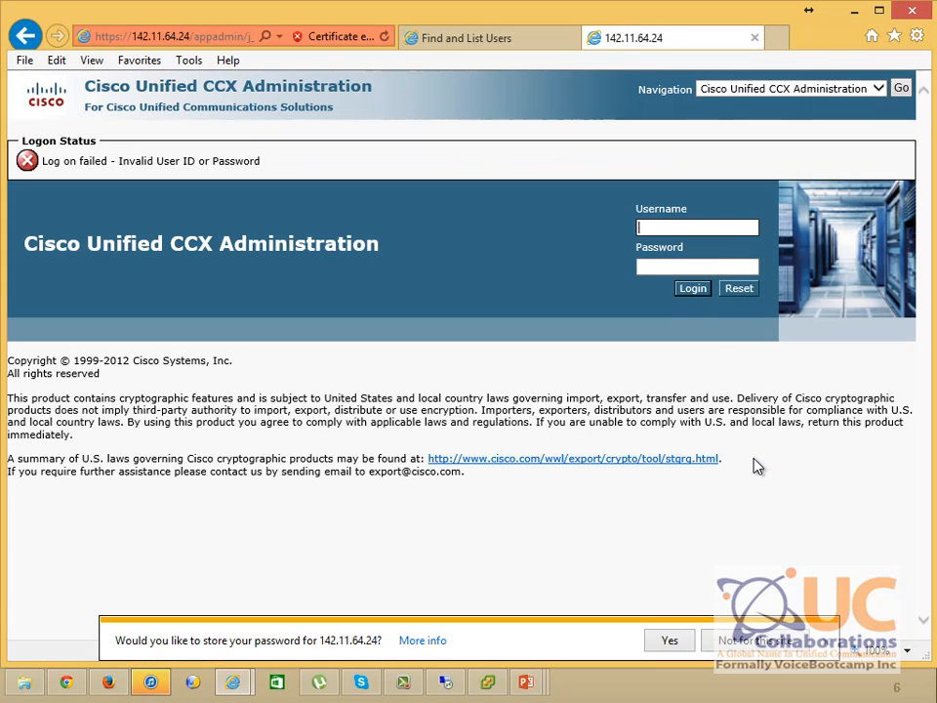
Attempt a CCX login as pod1, then switch back to the CM user list
click(717, 226)
text(pod1)
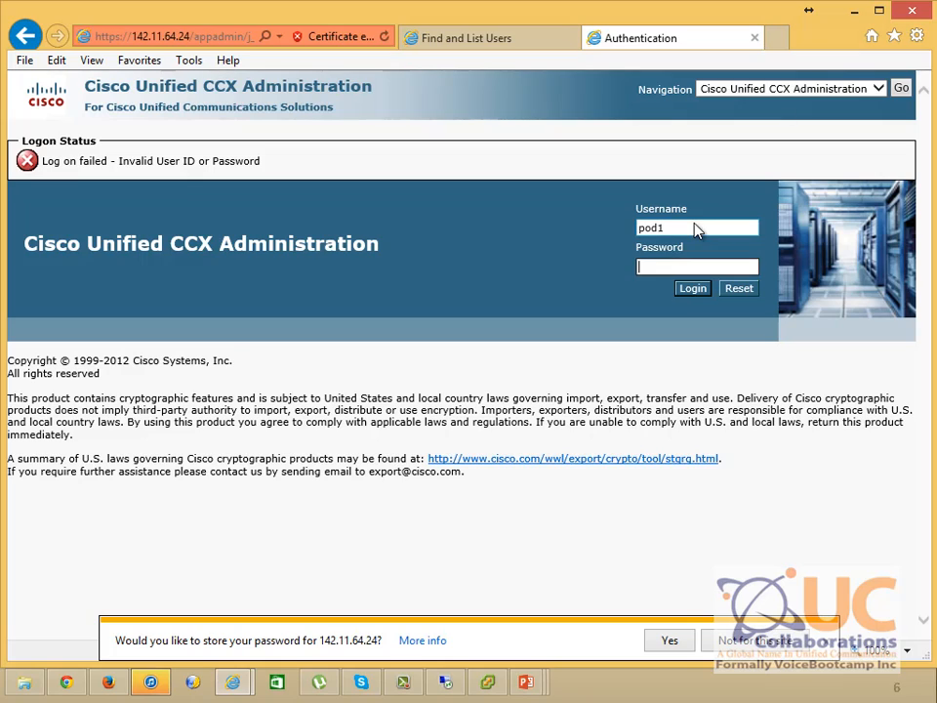
key(Tab)
text(************)
click(688, 294)
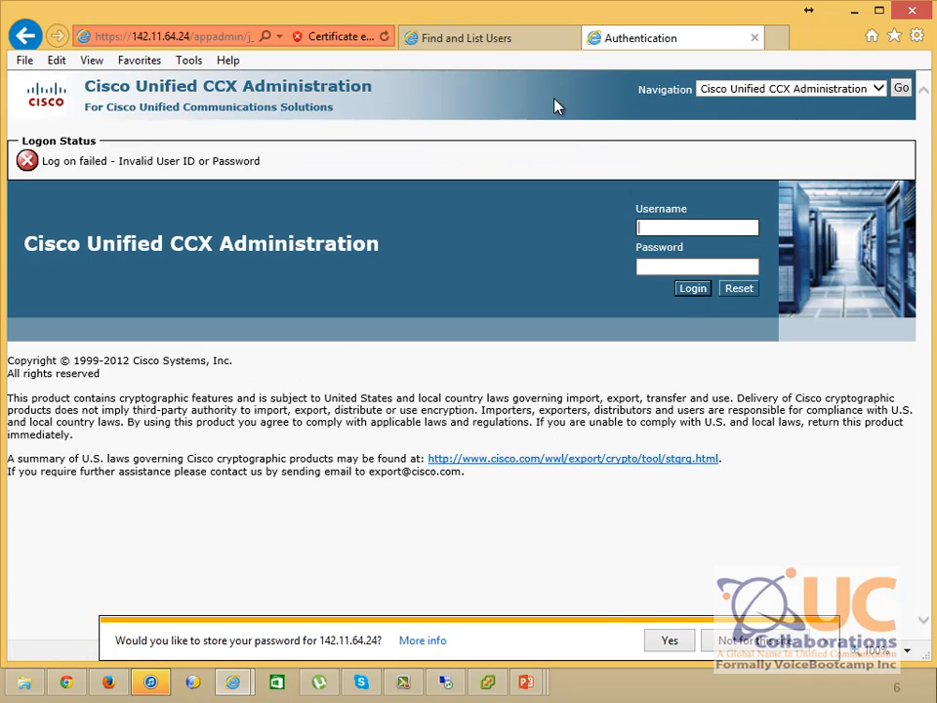
click(482, 41)
mouse_move(25, 147)
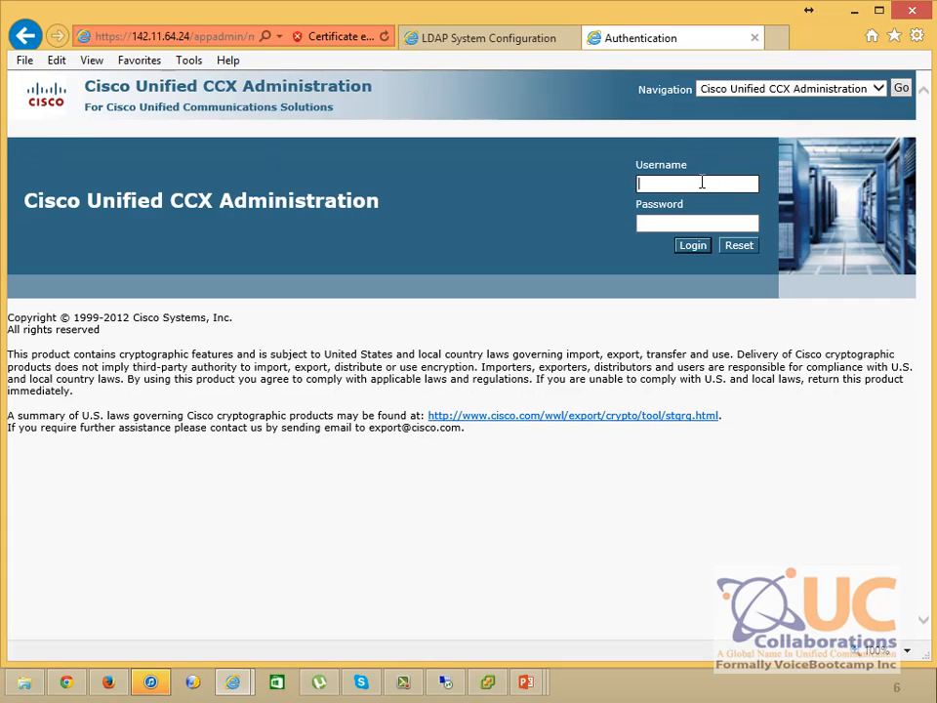
Sign in as uccxadmin, highlight the 29-day temporary license warning, and decline saving the password
text(uccxadmin)
key(Tab)
text(abc)
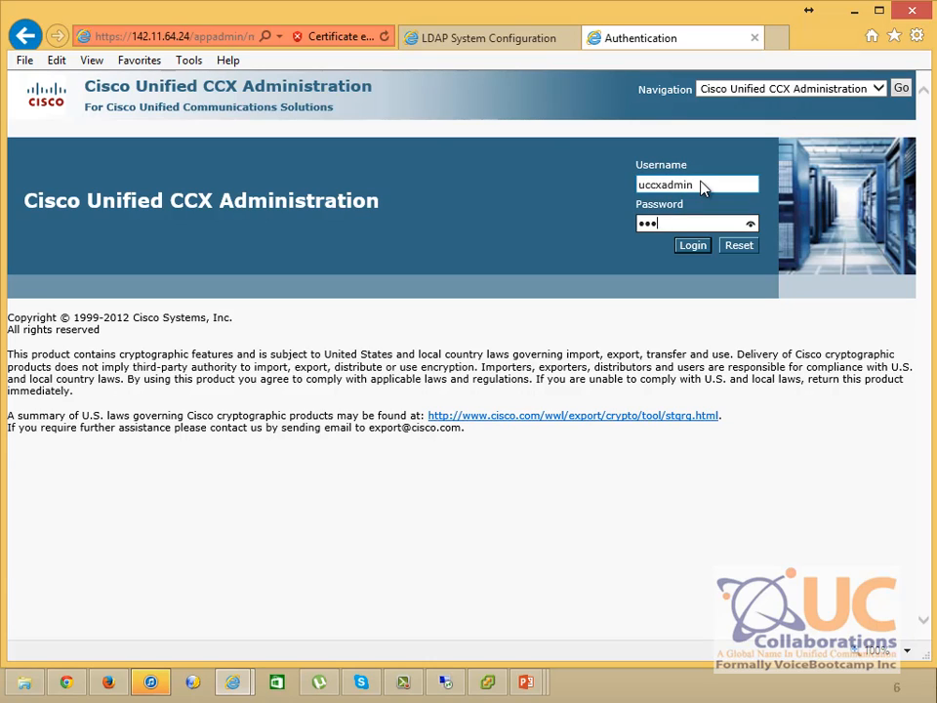
text(de)
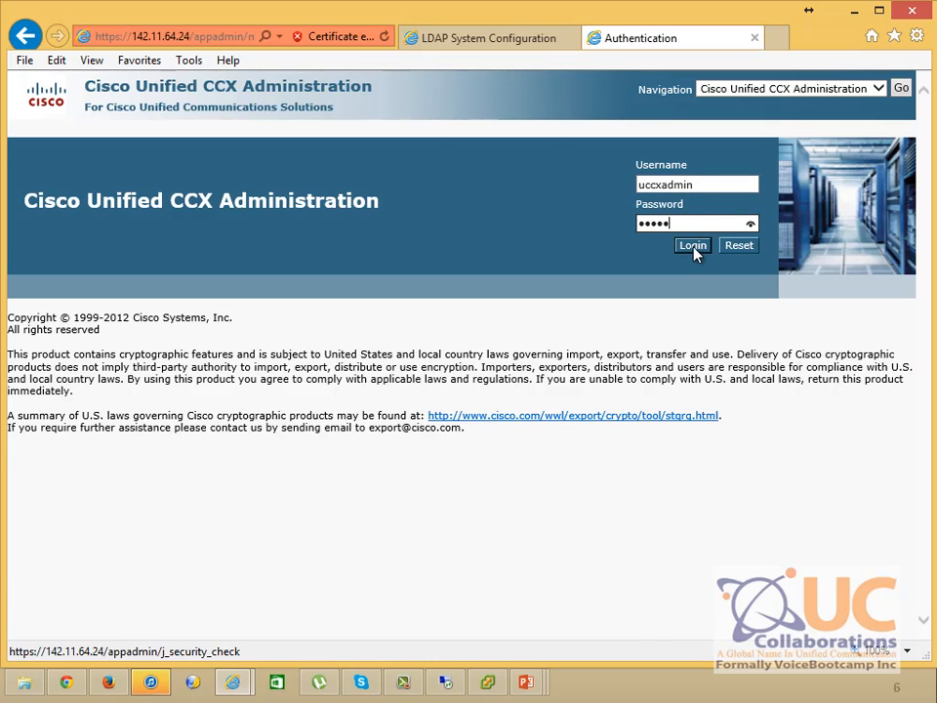
click(695, 251)
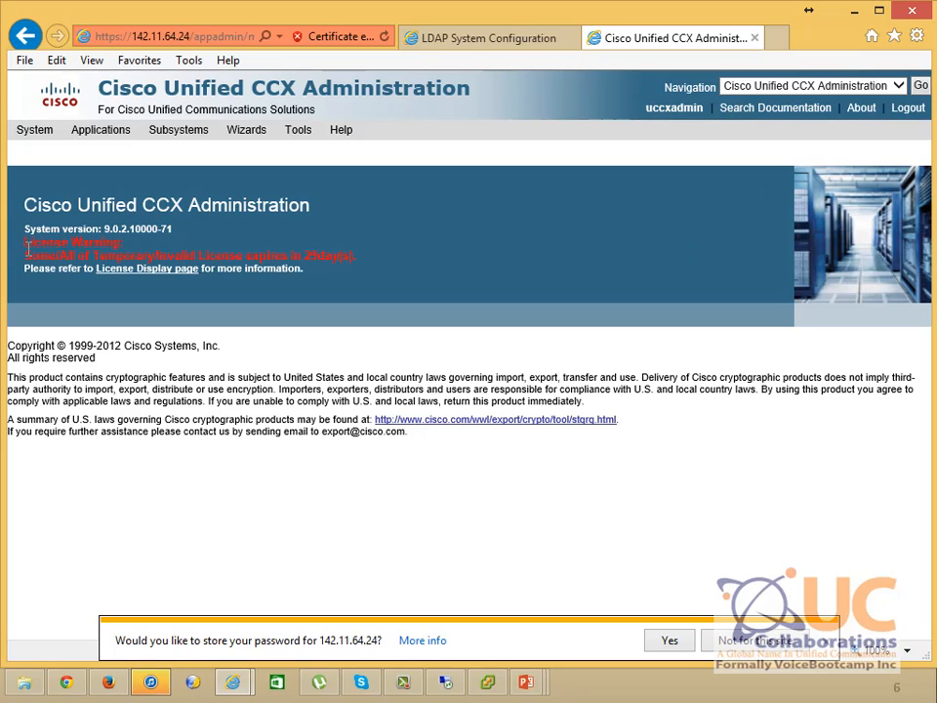
drag(25, 241, 119, 242)
drag(24, 255, 381, 261)
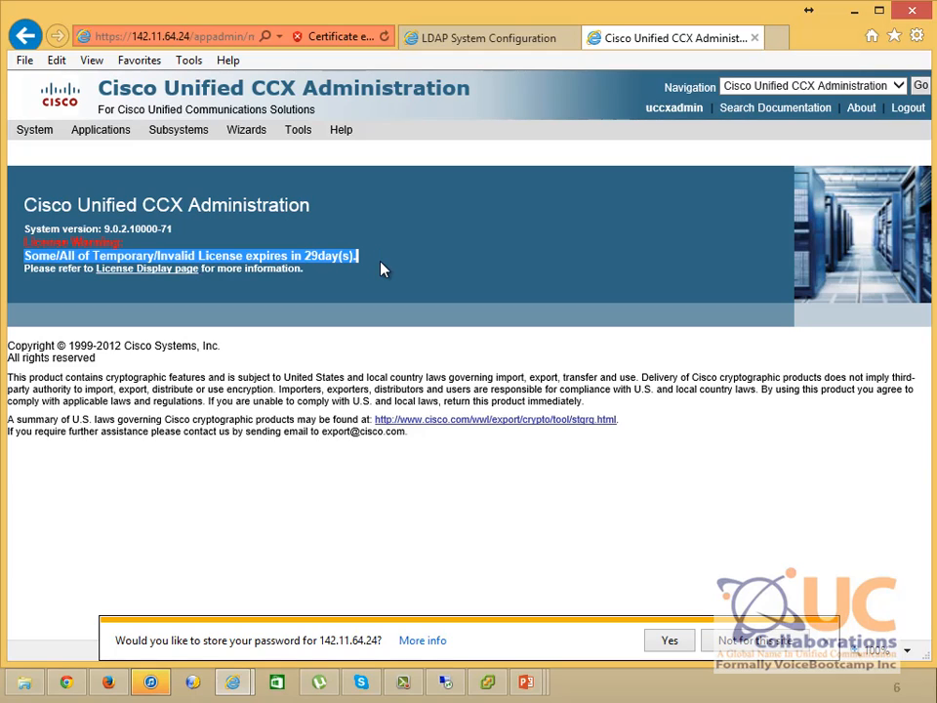
click(824, 644)
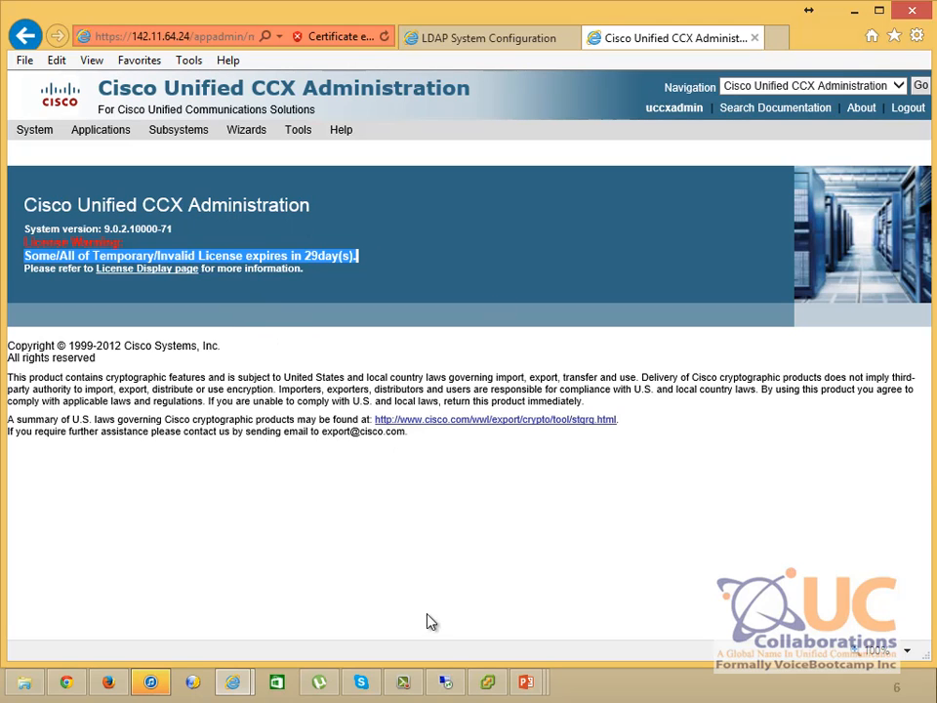
Advance the PowerPoint slide show past Add License, CUCM Configuration and System Parameters to slide 11, Define Administrator
mouse_move(531, 684)
click(664, 616)
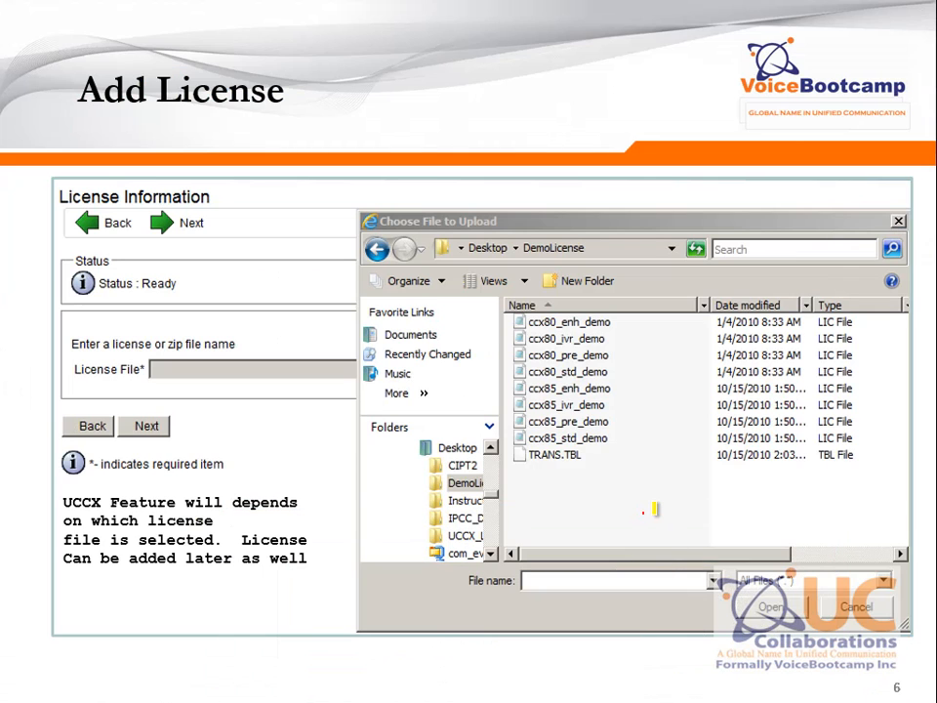
key(Right)
key(Right)
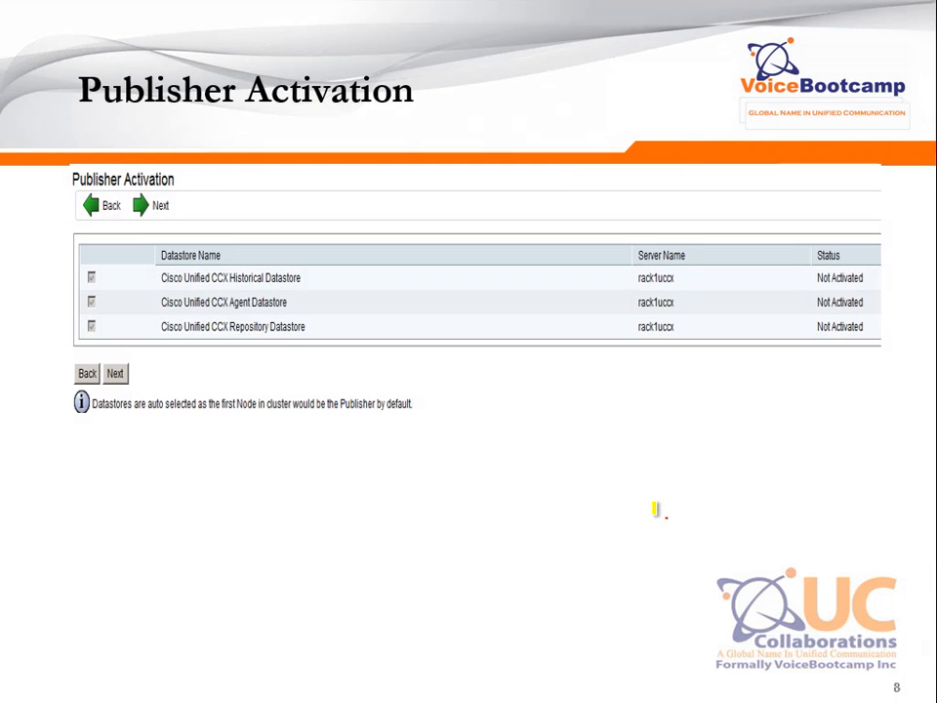
key(Right)
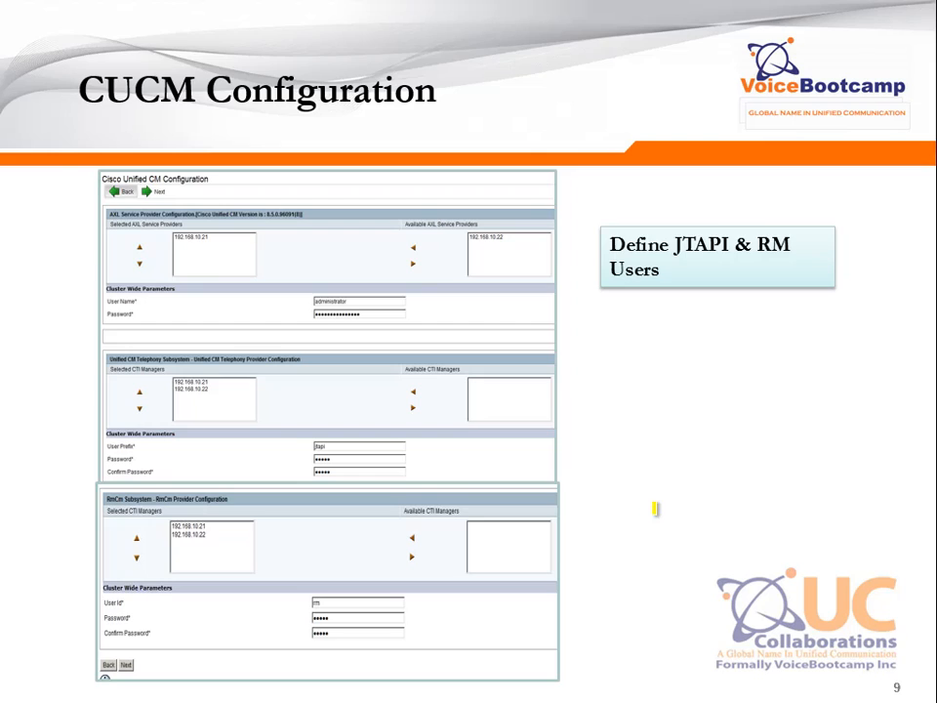
key(Right)
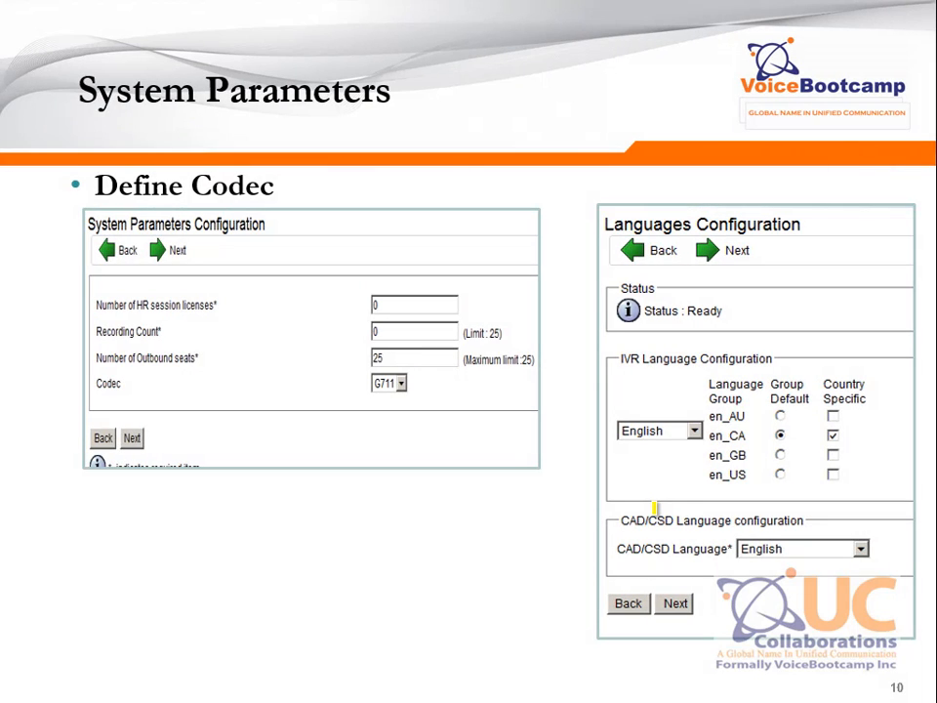
key(Right)
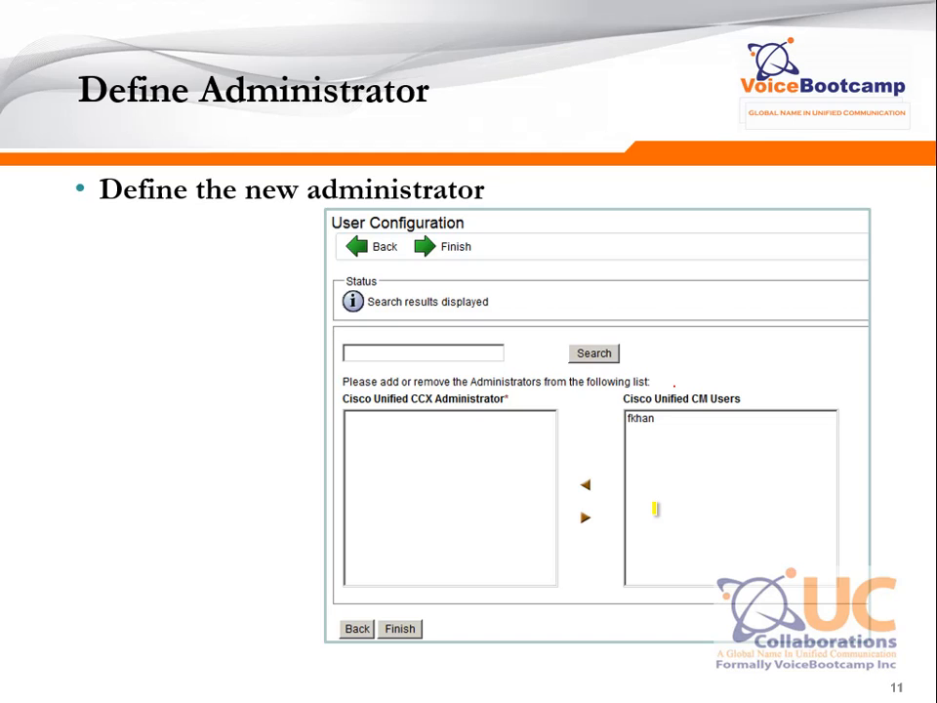
Open Subsystems > RmCm > RmCm Provider in CCX Administration and make its settings editable
key(alt+Tab)
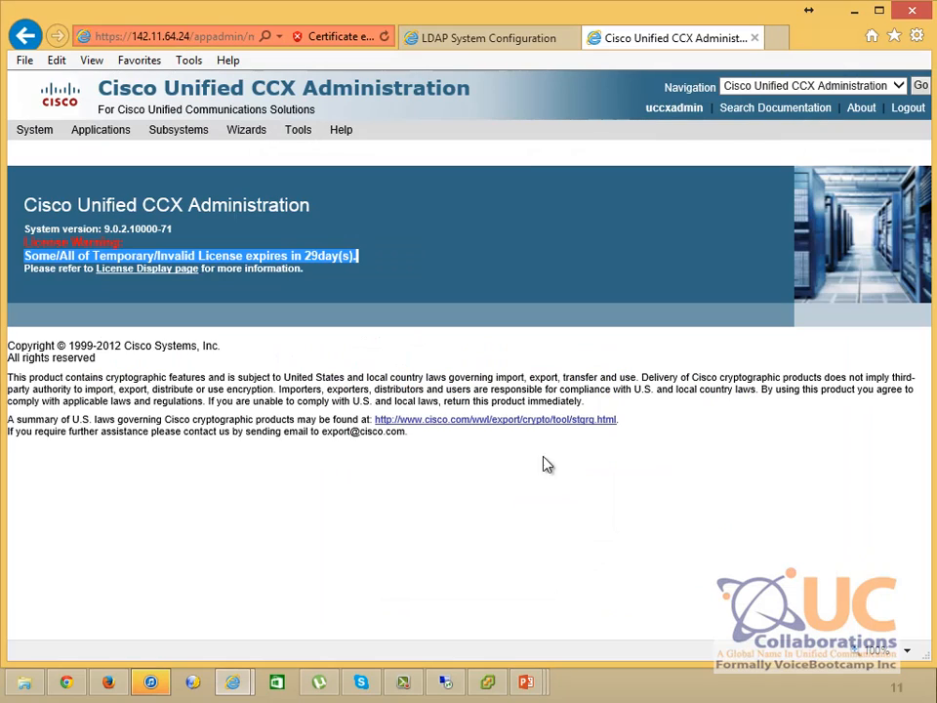
mouse_move(166, 141)
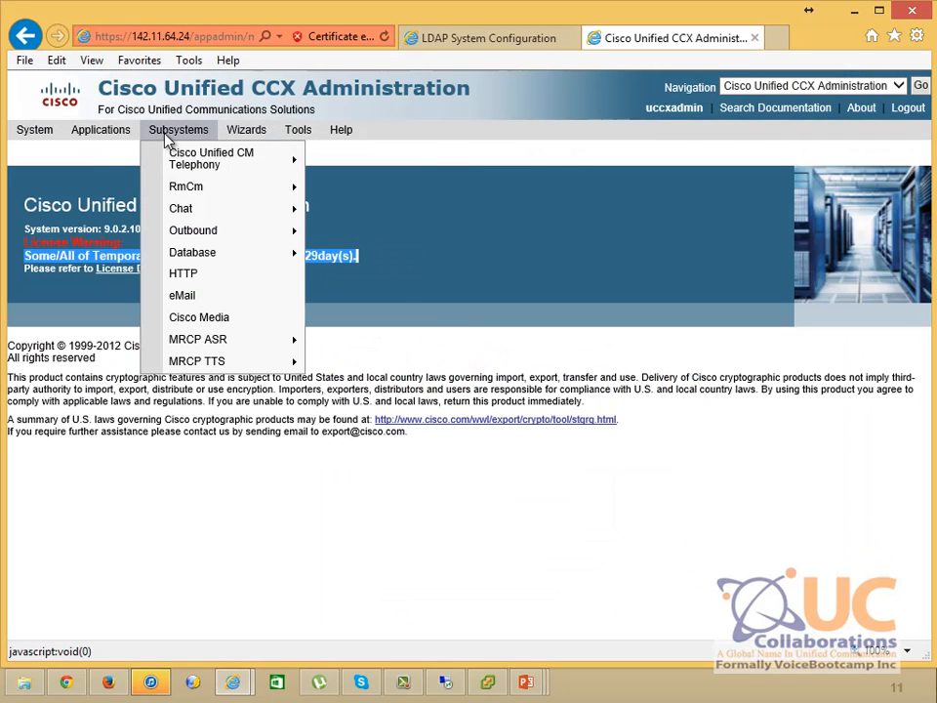
mouse_move(195, 191)
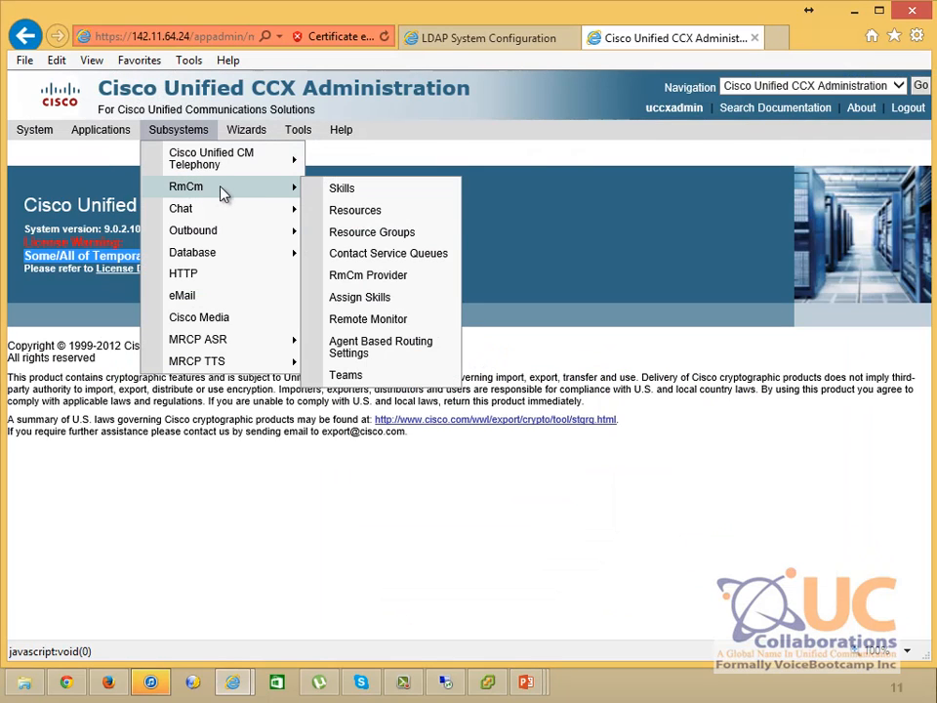
click(379, 281)
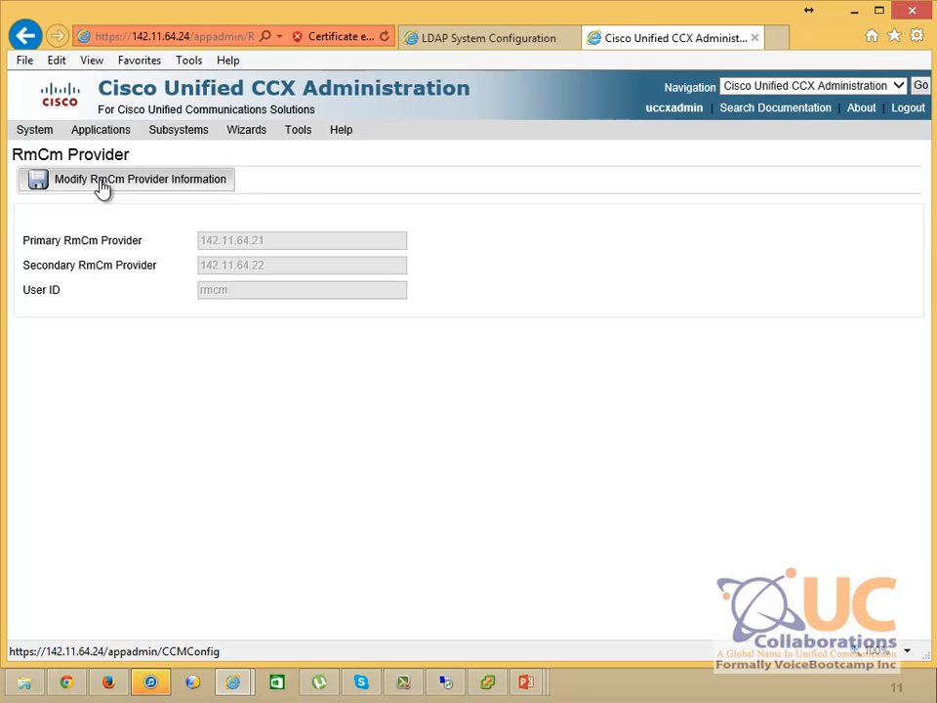
click(101, 185)
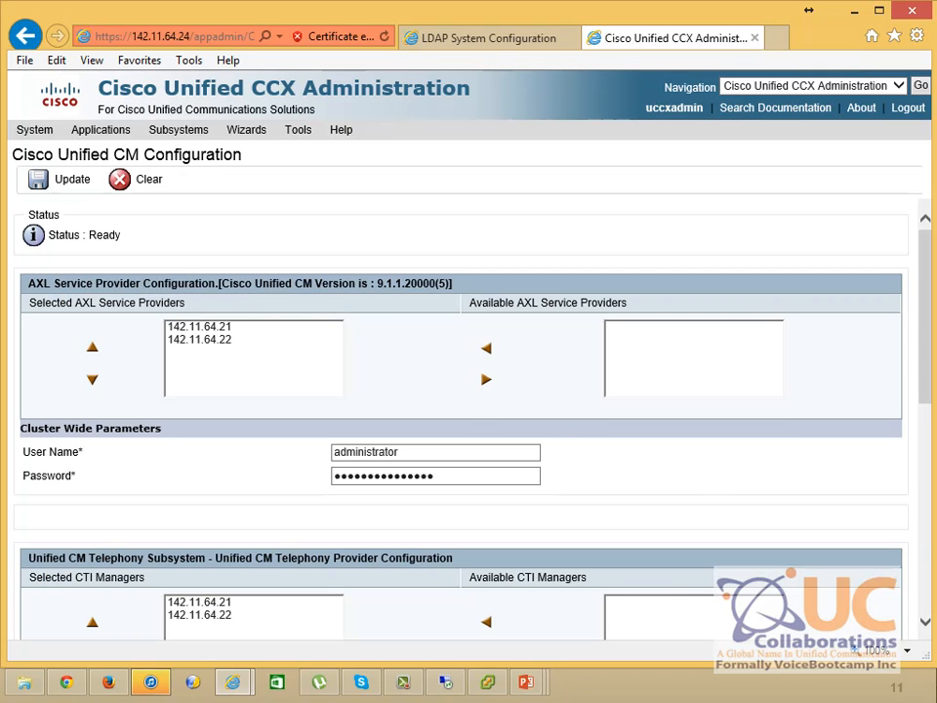
Change the RmCm provider User Id to rmuser and save with Update
scroll(694, 404, down, 4)
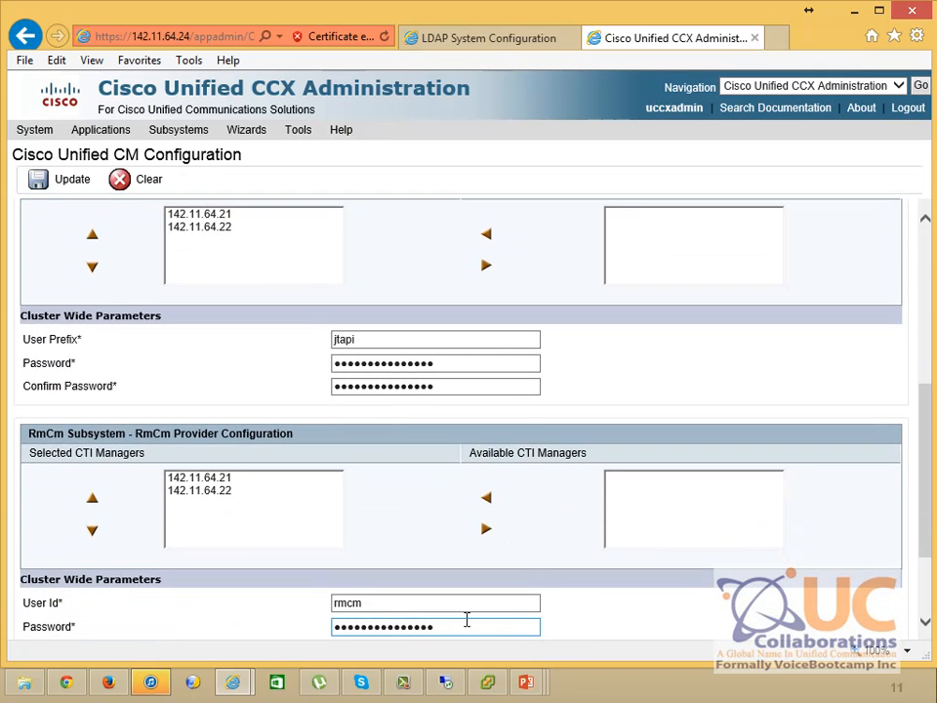
click(450, 604)
key(BackSpace)
key(BackSpace)
key(BackSpace)
key(BackSpace)
text(um)
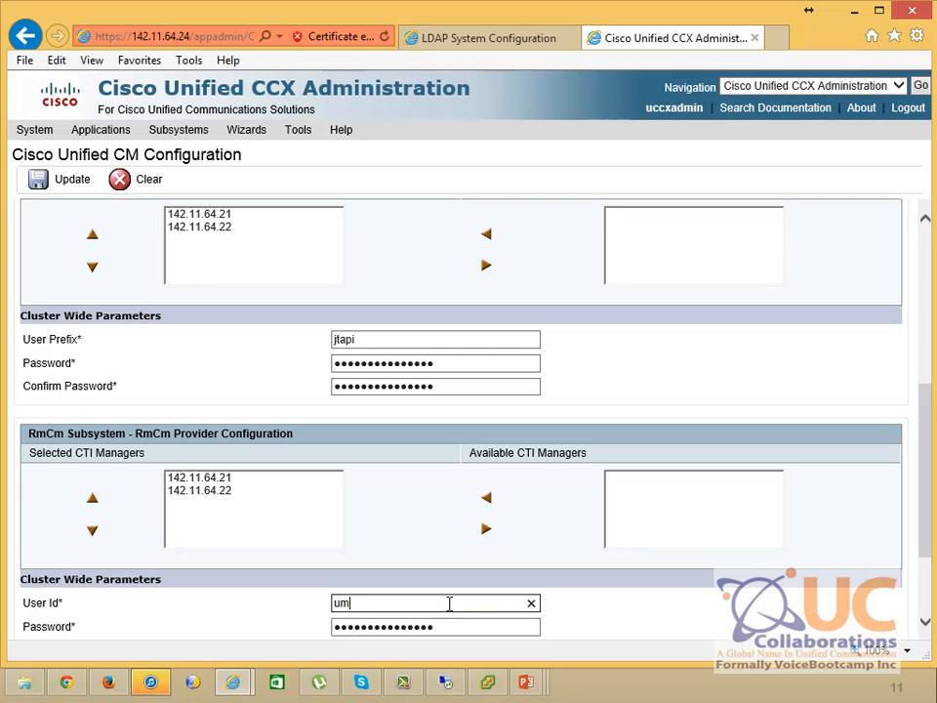
key(BackSpace)
key(BackSpace)
text(rmuser)
click(45, 189)
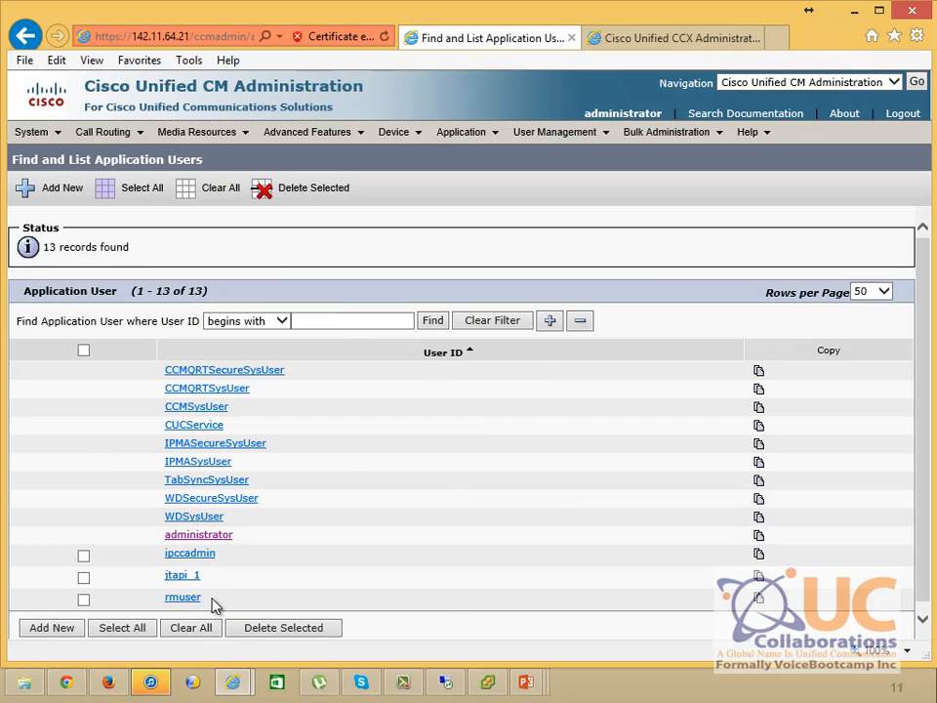
Confirm rmuser appears in the CM application users list, then resume the slide show at Define Administrator
drag(216, 603, 161, 605)
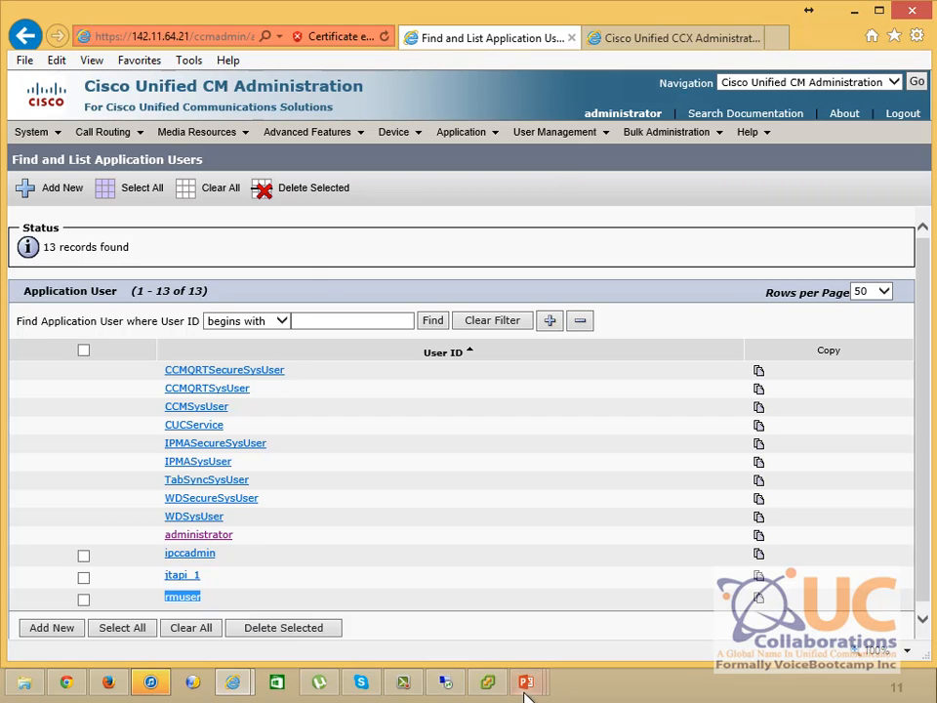
click(558, 568)
mouse_move(527, 683)
click(661, 608)
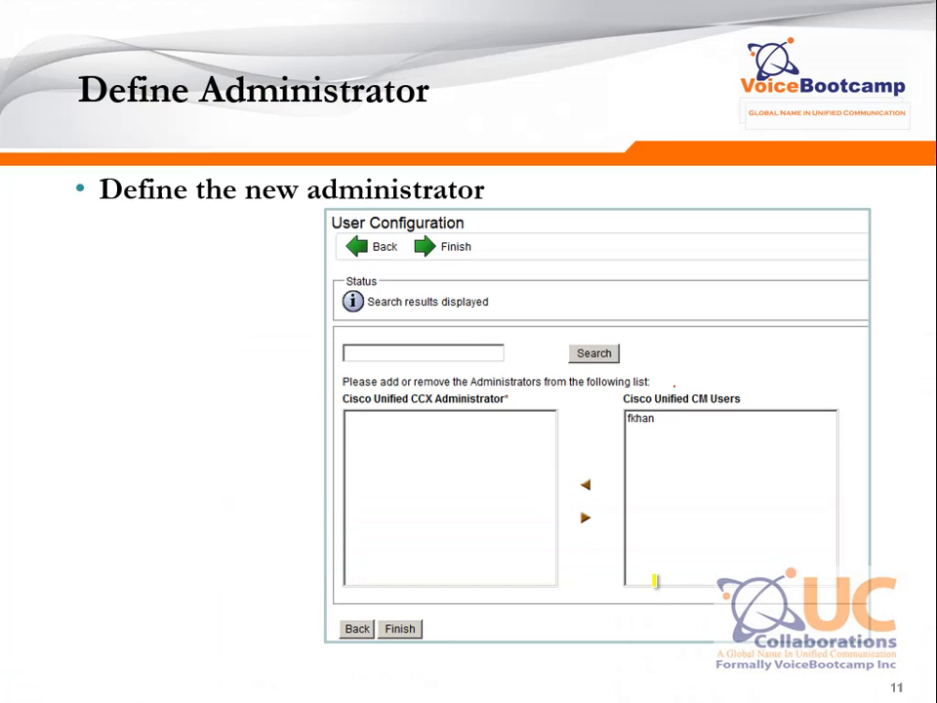